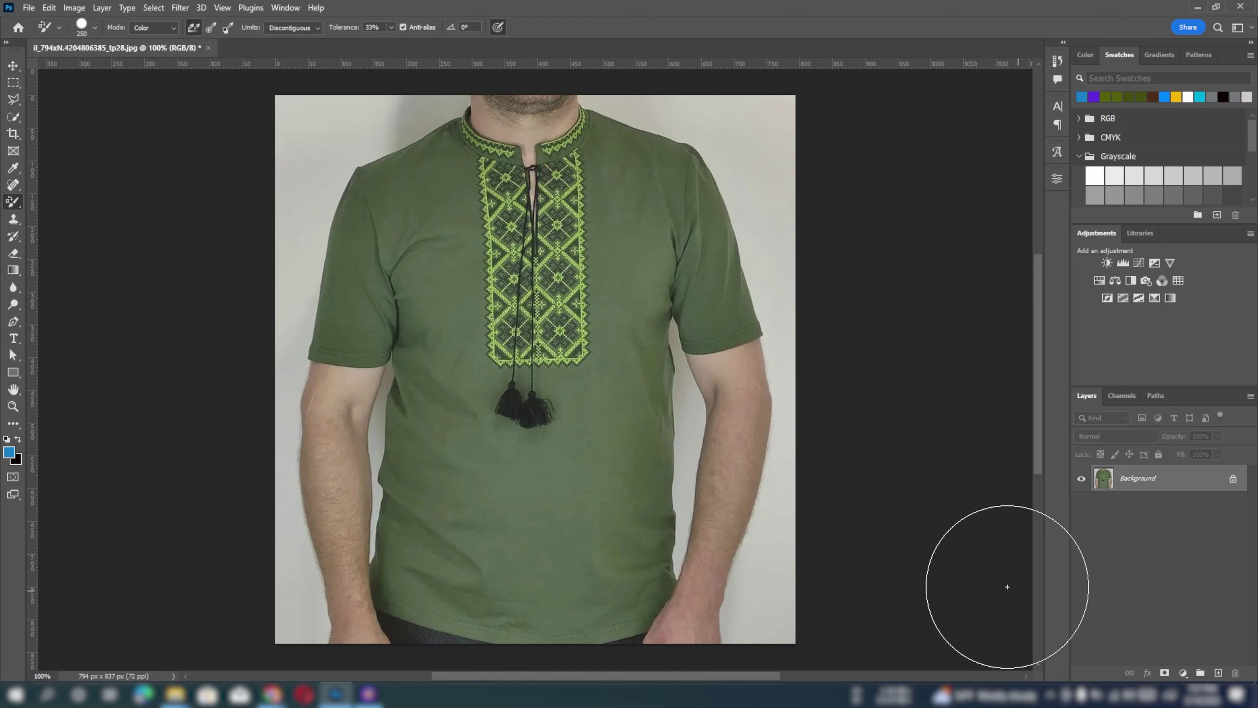
Step: Switch to the Color Replacement Tool and check its Color blending mode
{"action": "right_click", "coordinate": [17, 208]}
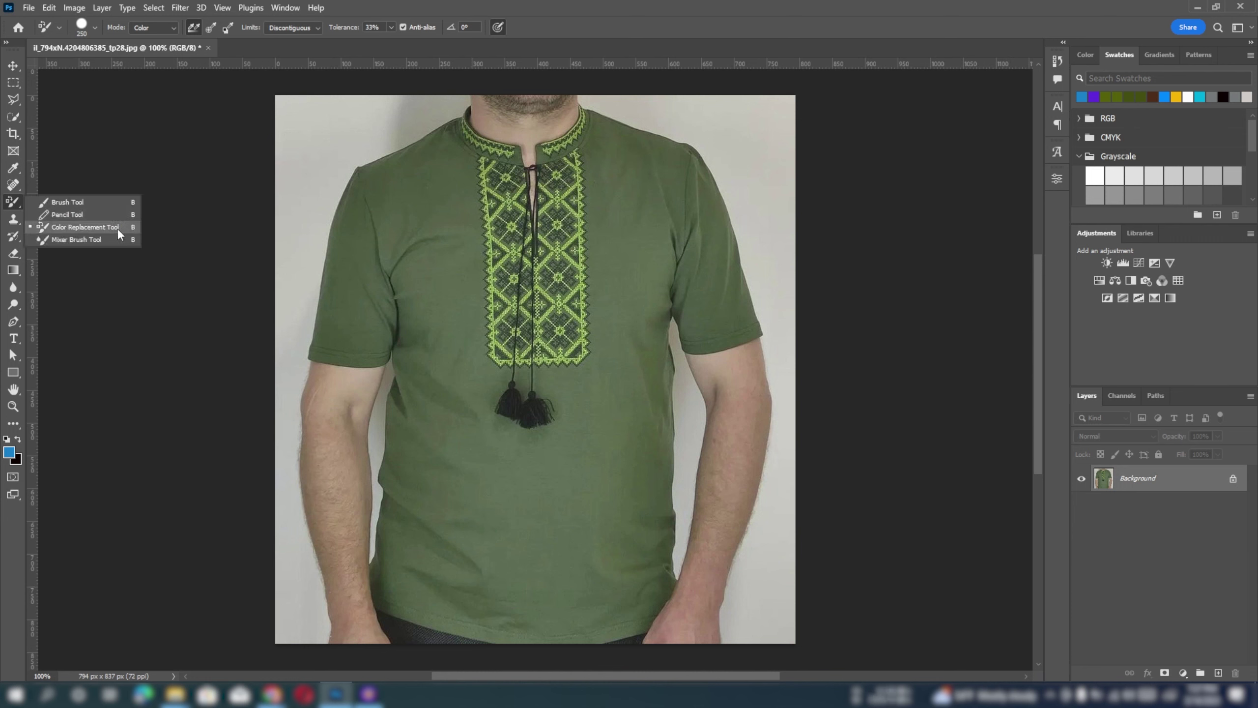
{"action": "left_click", "coordinate": [100, 226]}
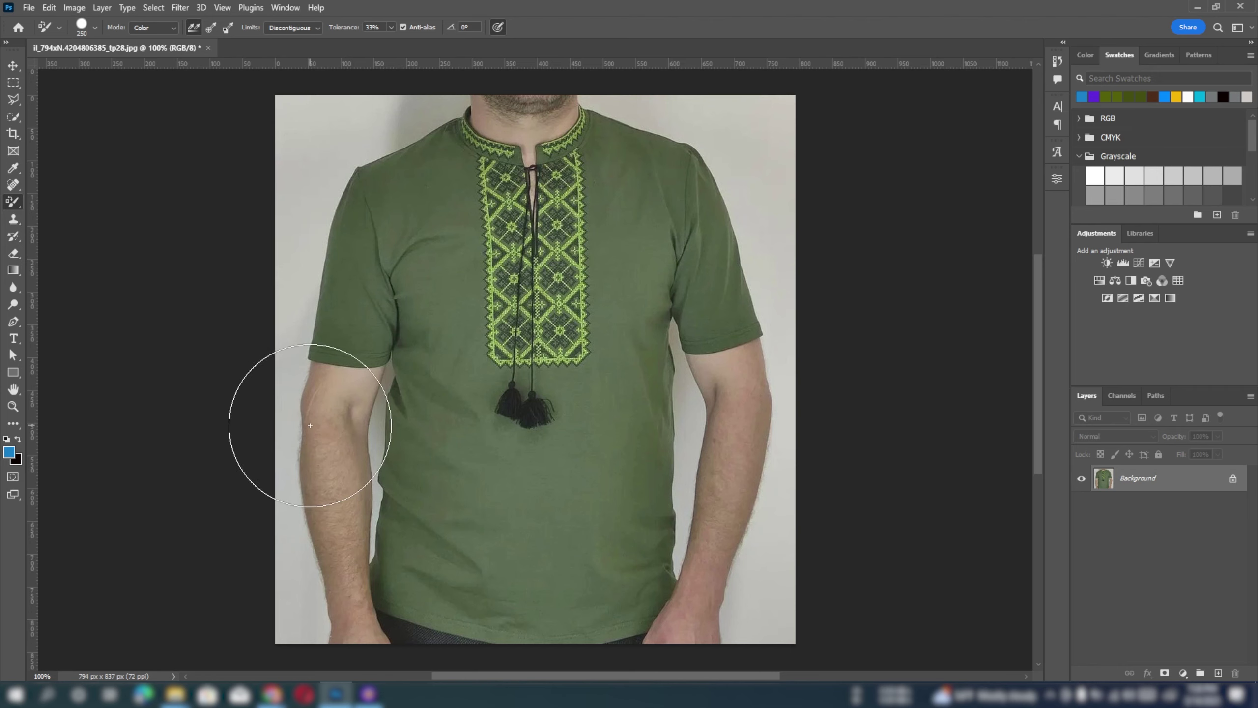
{"action": "left_click", "coordinate": [160, 30]}
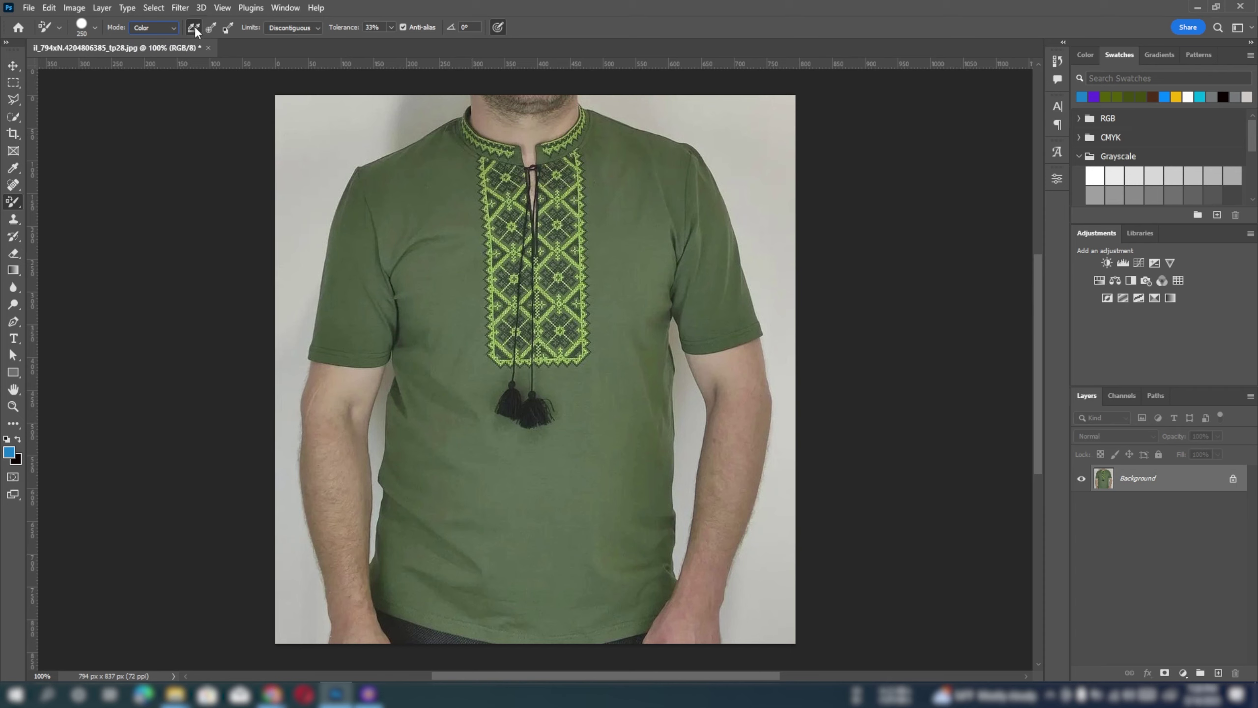
Step: Set the foreground colour to medium blue 1f86ce in the Color Picker
{"action": "left_click", "coordinate": [9, 452]}
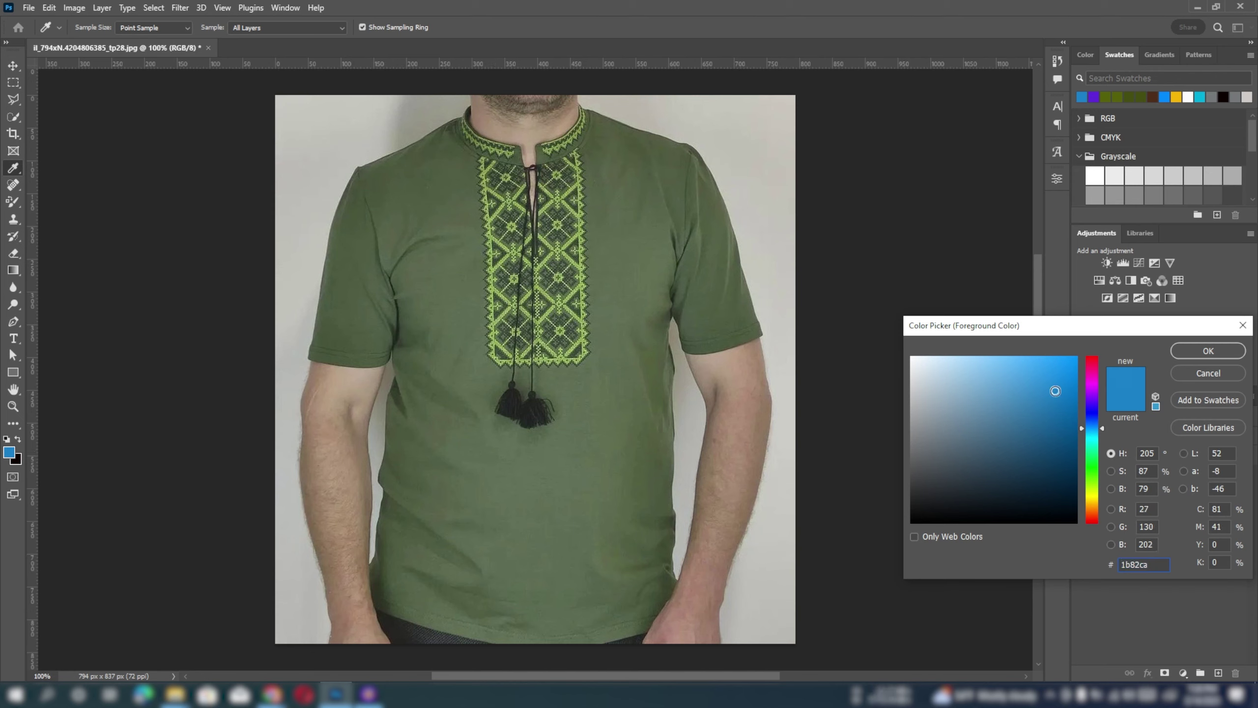
{"action": "left_click", "coordinate": [1054, 512]}
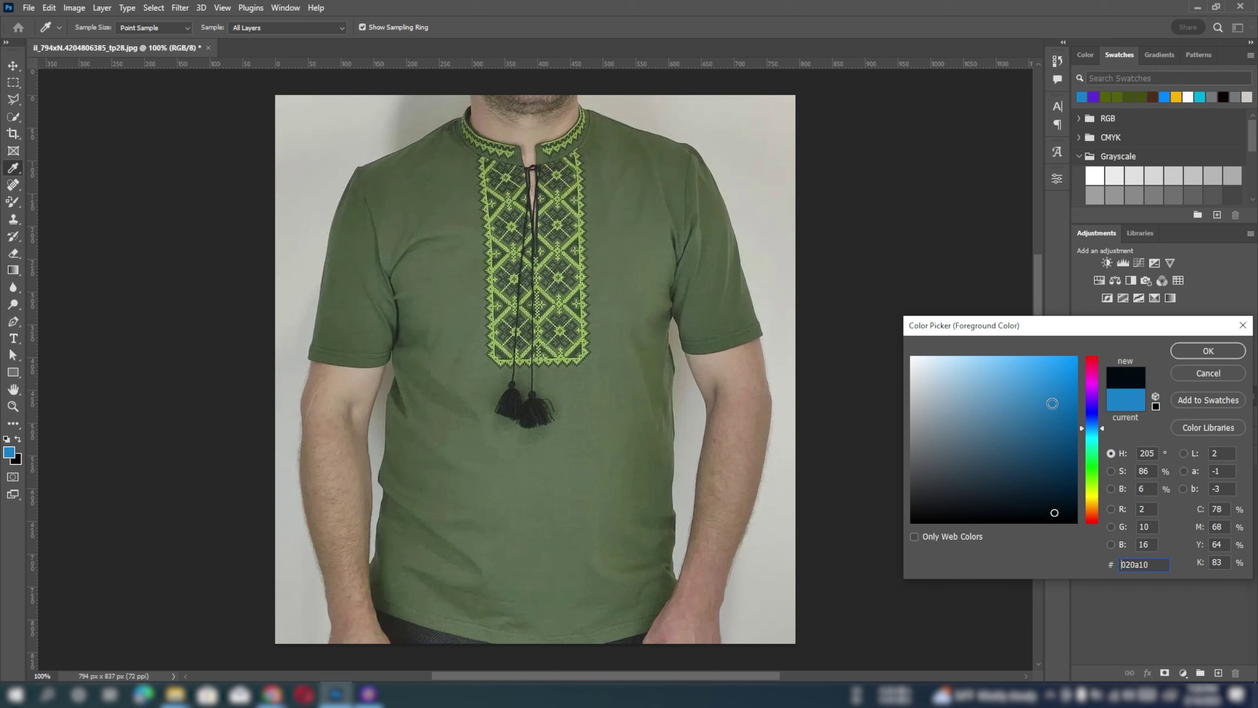
{"action": "left_click", "coordinate": [1054, 390]}
{"action": "left_click_drag", "start_coordinate": [1047, 389], "coordinate": [1056, 383]}
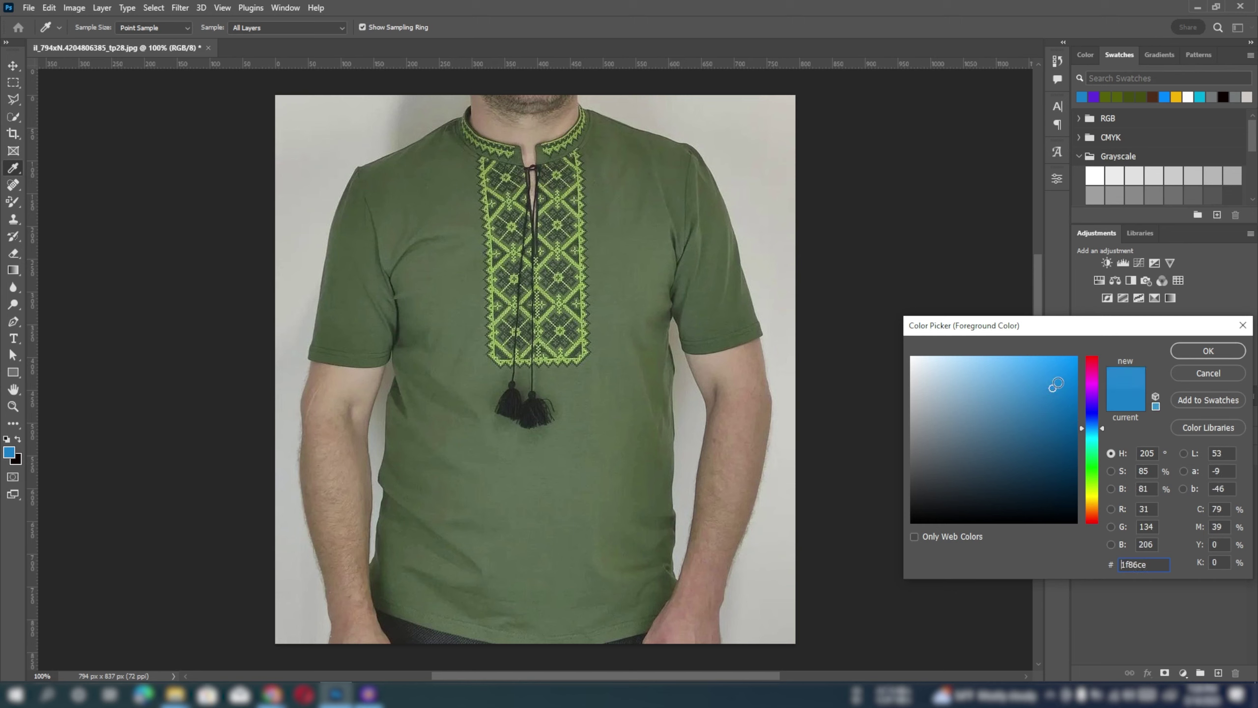
{"action": "left_click", "coordinate": [1199, 351]}
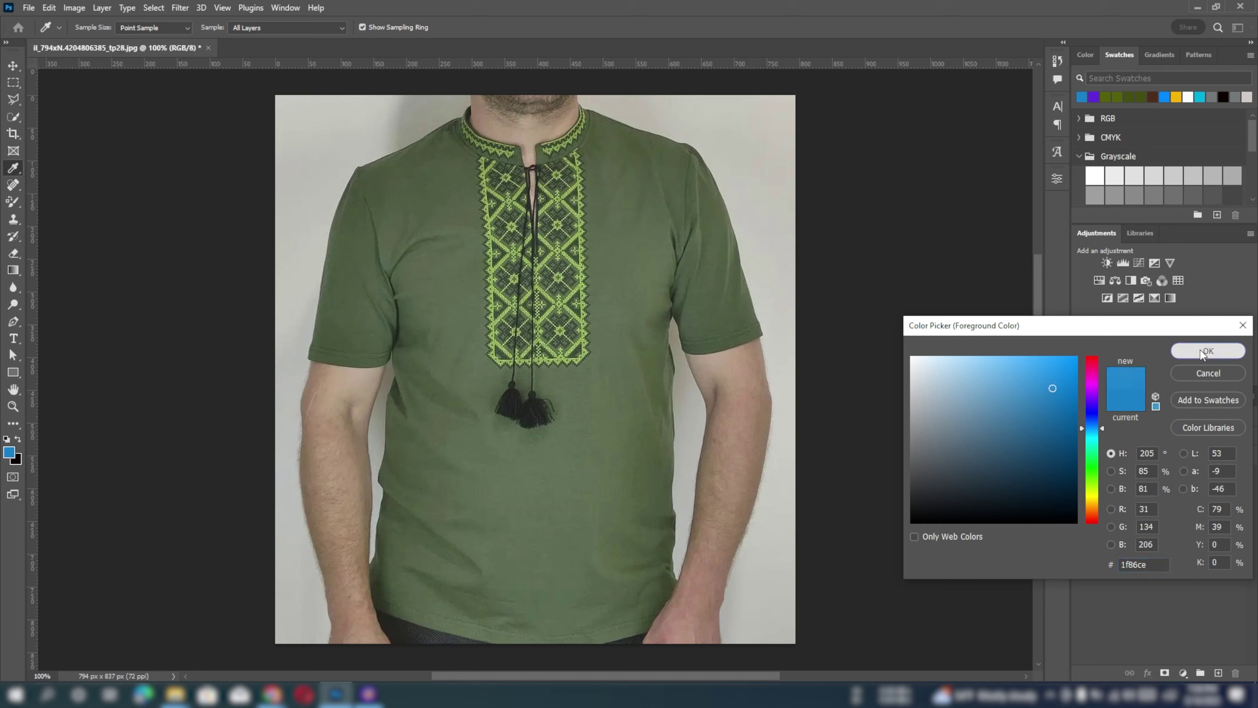
{"action": "left_click", "coordinate": [1200, 350]}
Step: At 200% zoom with a 90-pixel brush, paint the collar embroidery, chest and shoulders blue
{"action": "key", "text": "b"}
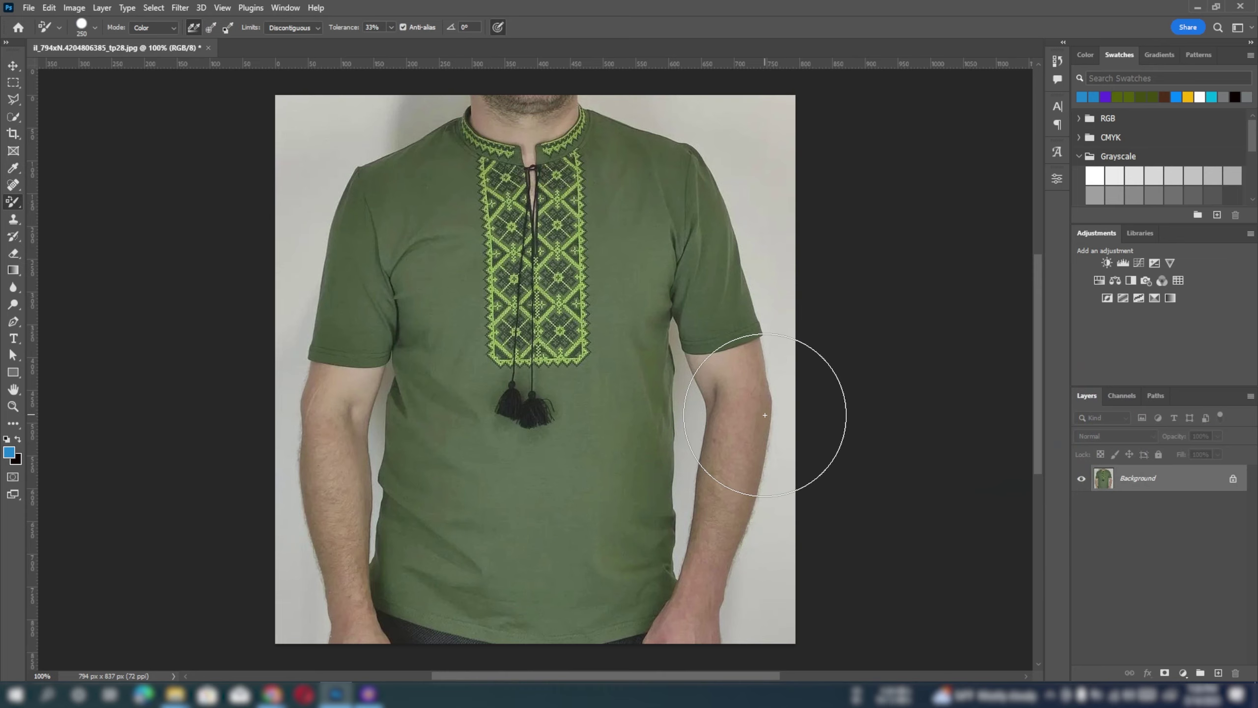
{"action": "key", "text": "ctrl+plus"}
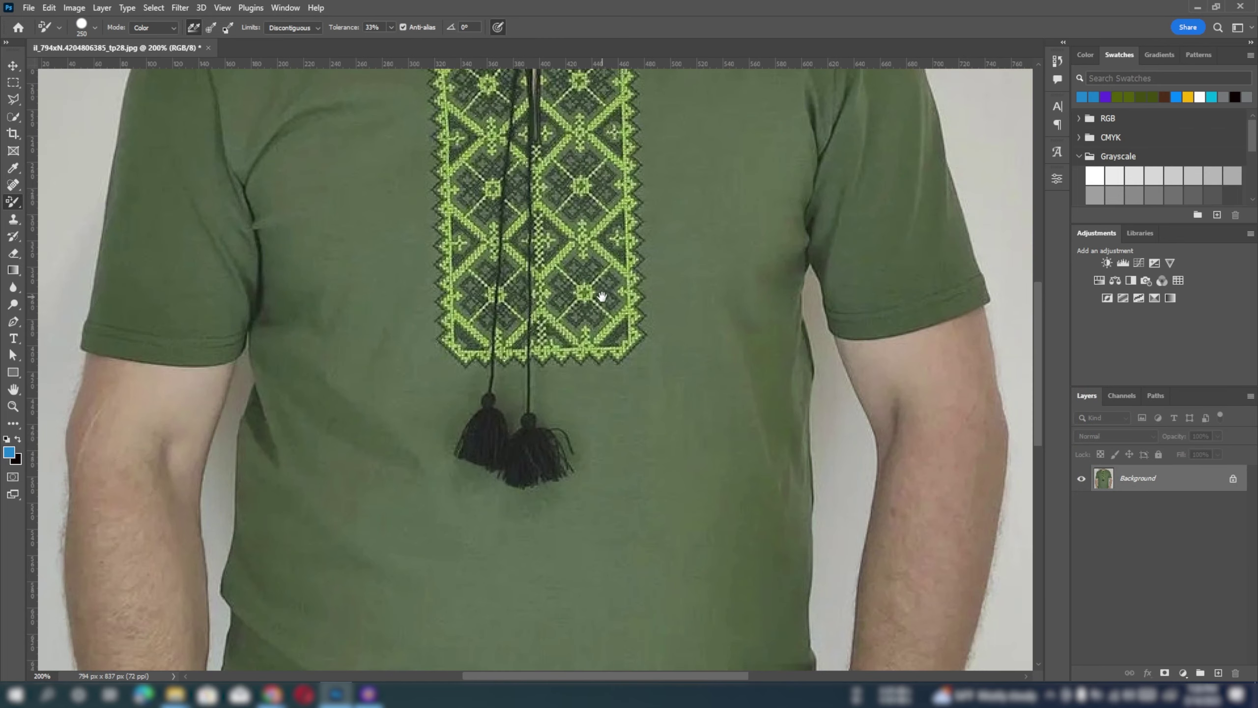
{"action": "left_click_drag", "start_coordinate": [602, 296], "coordinate": [561, 550]}
{"action": "scroll", "coordinate": [601, 421], "scroll_direction": "up", "scroll_amount": 2}
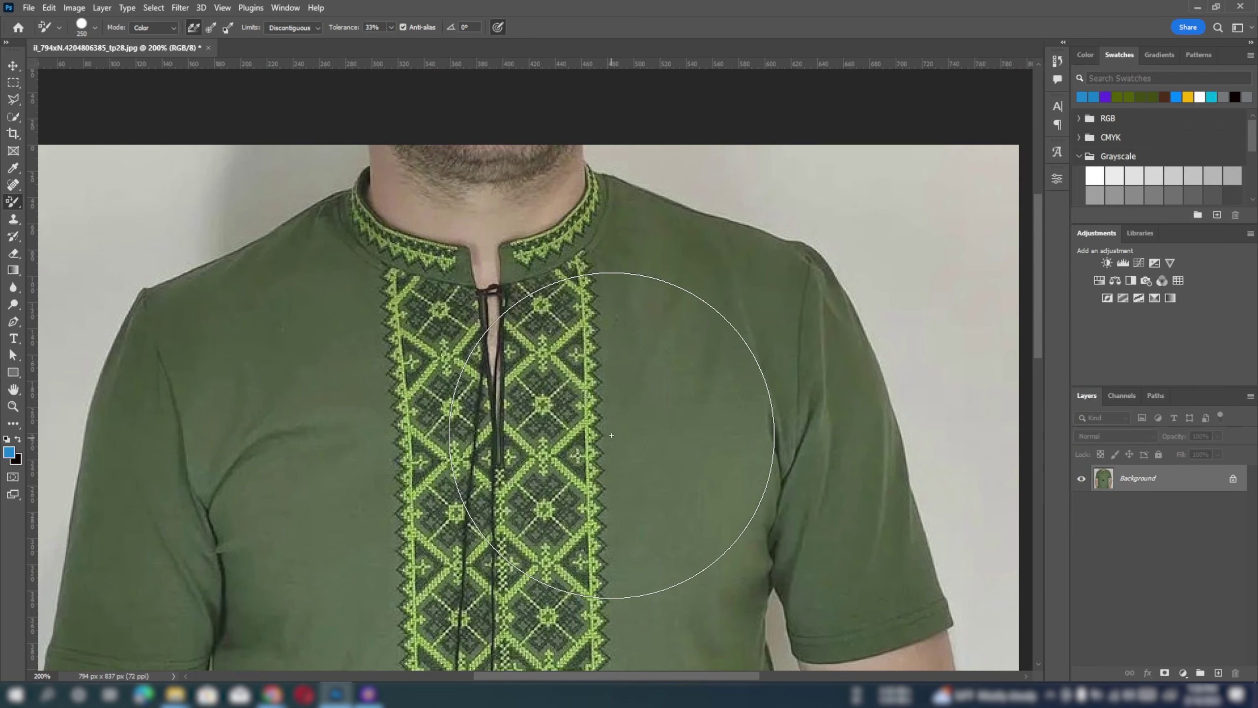
{"action": "key", "text": "bracketleft"}
{"action": "key", "text": "bracketleft"}
{"action": "key", "text": "bracketleft"}
{"action": "key", "text": "bracketleft"}
{"action": "key", "text": "bracketleft"}
{"action": "key", "text": "bracketleft"}
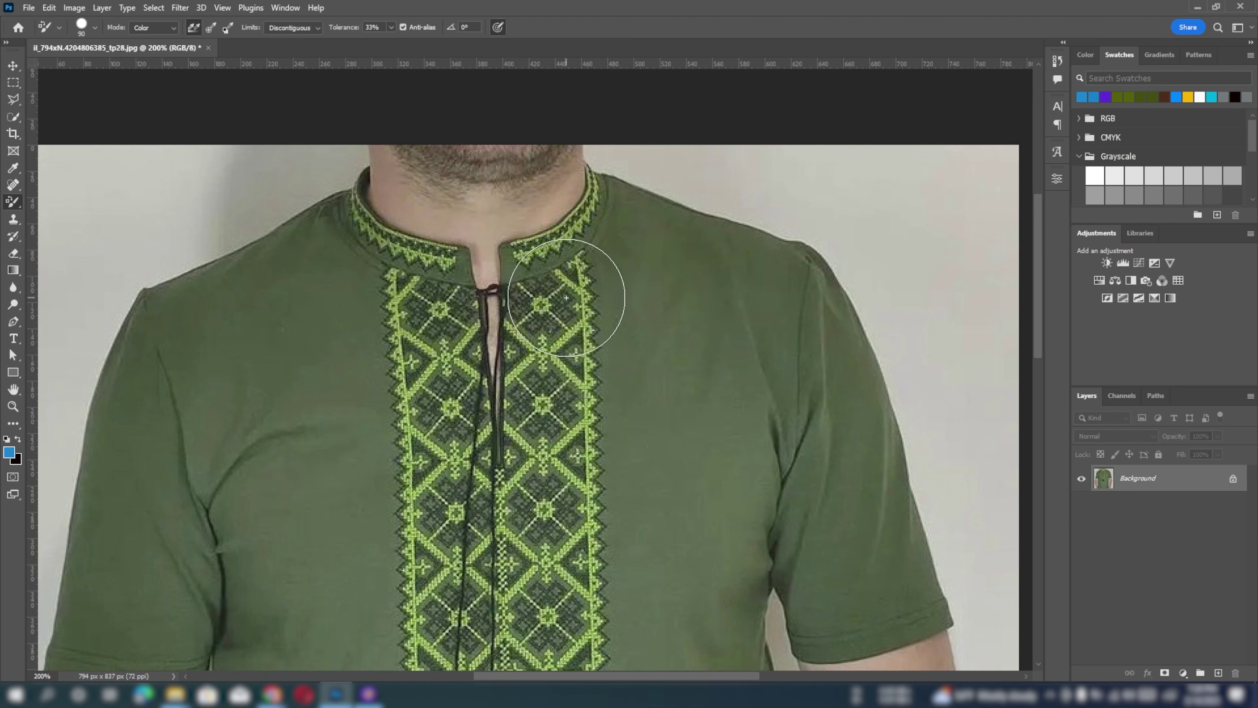
{"action": "mouse_move", "coordinate": [566, 297]}
{"action": "left_mouse_down"}
{"action": "mouse_move", "coordinate": [627, 264]}
{"action": "mouse_move", "coordinate": [224, 450]}
{"action": "mouse_move", "coordinate": [470, 515]}
{"action": "left_mouse_up"}
{"action": "left_click_drag", "start_coordinate": [553, 553], "coordinate": [553, 323]}
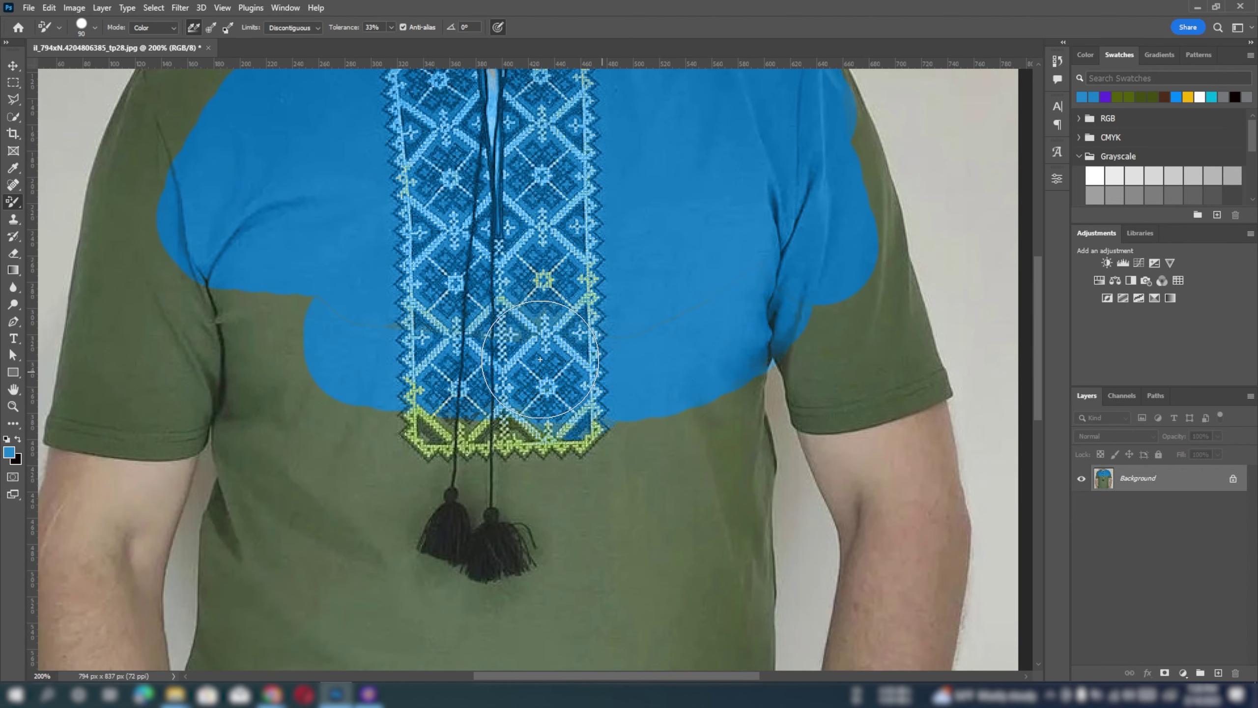
{"action": "mouse_move", "coordinate": [624, 365]}
{"action": "left_mouse_down"}
{"action": "mouse_move", "coordinate": [292, 323]}
{"action": "mouse_move", "coordinate": [379, 436]}
{"action": "mouse_move", "coordinate": [548, 533]}
{"action": "mouse_move", "coordinate": [654, 463]}
{"action": "mouse_move", "coordinate": [671, 397]}
{"action": "left_mouse_up"}
Step: Recolour the shirt's right side seam blue down to the hem
{"action": "mouse_move", "coordinate": [688, 461]}
{"action": "left_mouse_down"}
{"action": "mouse_move", "coordinate": [642, 351]}
{"action": "mouse_move", "coordinate": [562, 441]}
{"action": "mouse_move", "coordinate": [500, 464]}
{"action": "mouse_move", "coordinate": [342, 450]}
{"action": "mouse_move", "coordinate": [515, 538]}
{"action": "mouse_move", "coordinate": [345, 450]}
{"action": "mouse_move", "coordinate": [528, 562]}
{"action": "mouse_move", "coordinate": [533, 533]}
{"action": "mouse_move", "coordinate": [594, 539]}
{"action": "left_mouse_up"}
{"action": "left_click_drag", "start_coordinate": [558, 411], "coordinate": [476, 554]}
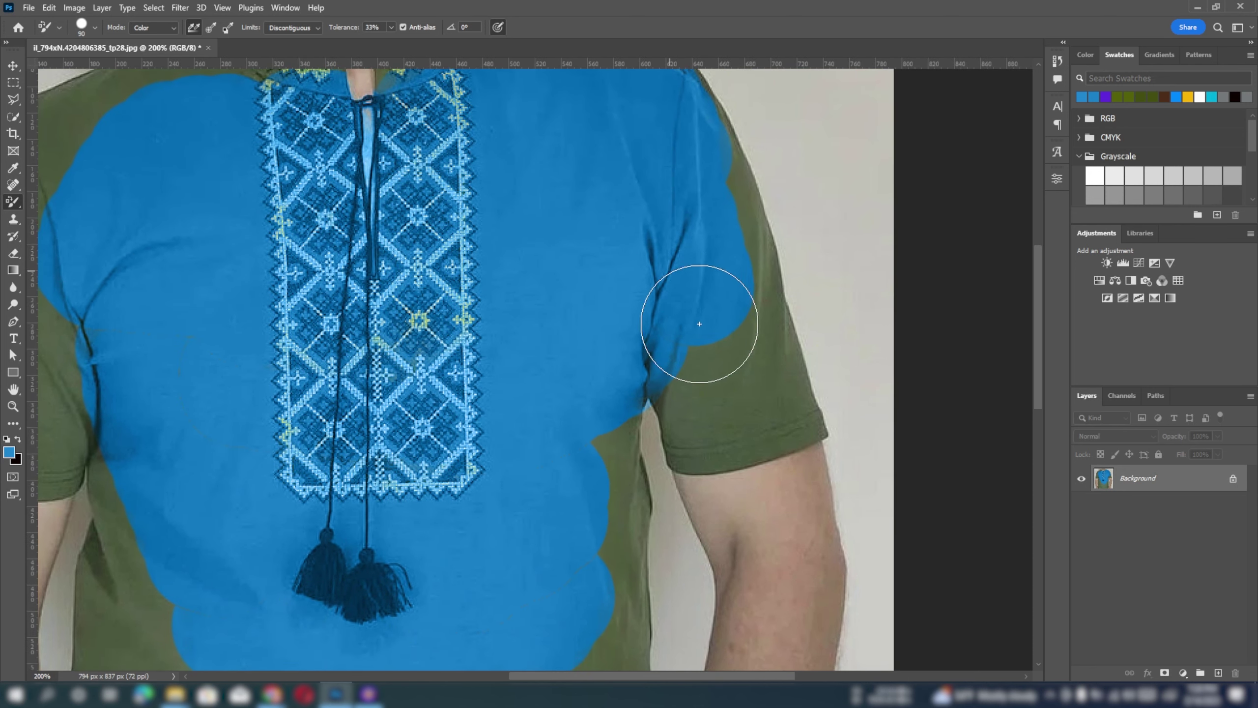
{"action": "left_click_drag", "start_coordinate": [696, 323], "coordinate": [731, 397]}
{"action": "mouse_move", "coordinate": [591, 434]}
{"action": "left_mouse_down"}
{"action": "mouse_move", "coordinate": [612, 416]}
{"action": "mouse_move", "coordinate": [599, 599]}
{"action": "left_mouse_up"}
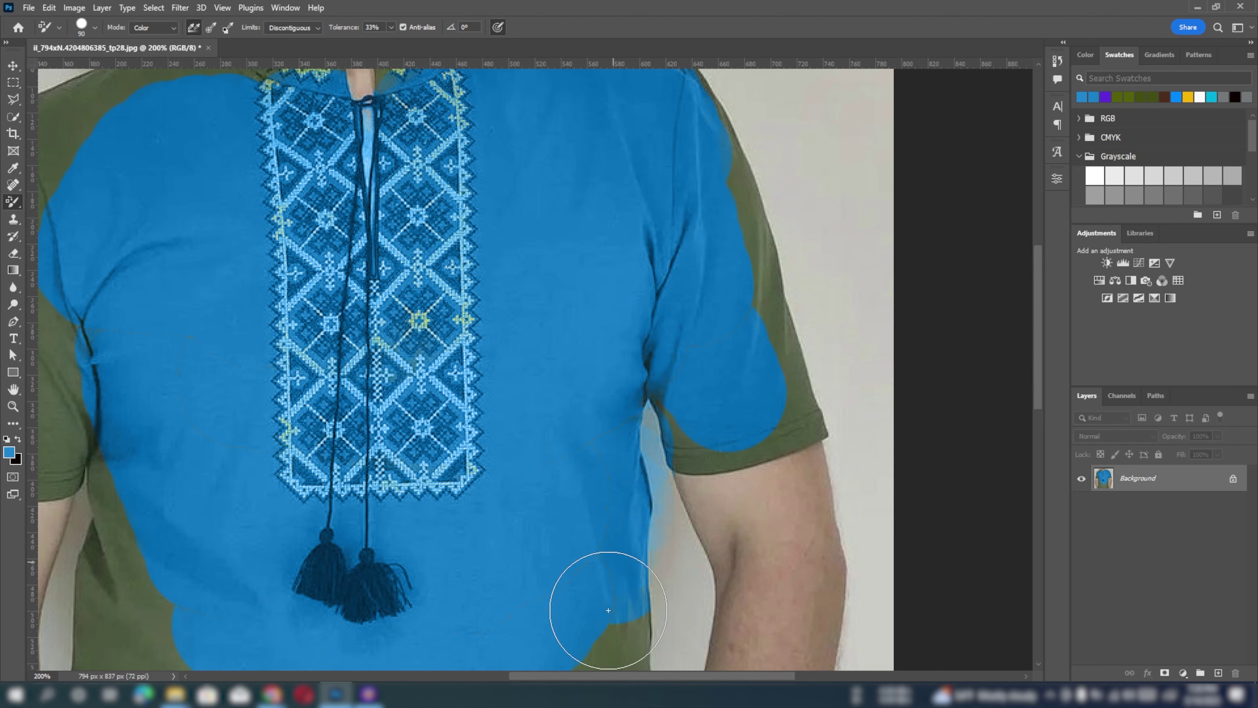
{"action": "left_click_drag", "start_coordinate": [520, 569], "coordinate": [516, 361]}
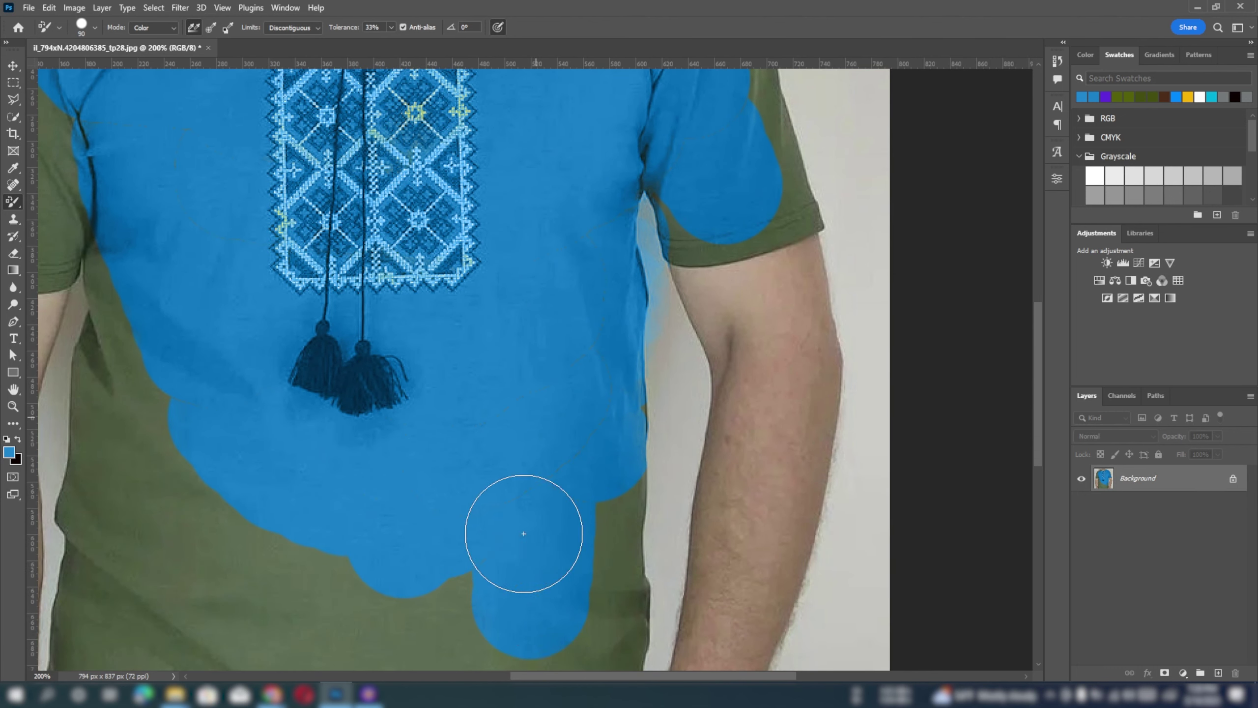
{"action": "left_click_drag", "start_coordinate": [523, 528], "coordinate": [477, 573]}
Step: Raise Tolerance to 88% and recolour the lower shirt and hem blue
{"action": "left_click_drag", "start_coordinate": [423, 55], "coordinate": [425, 55]}
{"action": "left_click_drag", "start_coordinate": [225, 365], "coordinate": [390, 547]}
{"action": "left_click_drag", "start_coordinate": [331, 500], "coordinate": [374, 368]}
{"action": "left_click_drag", "start_coordinate": [350, 419], "coordinate": [199, 497]}
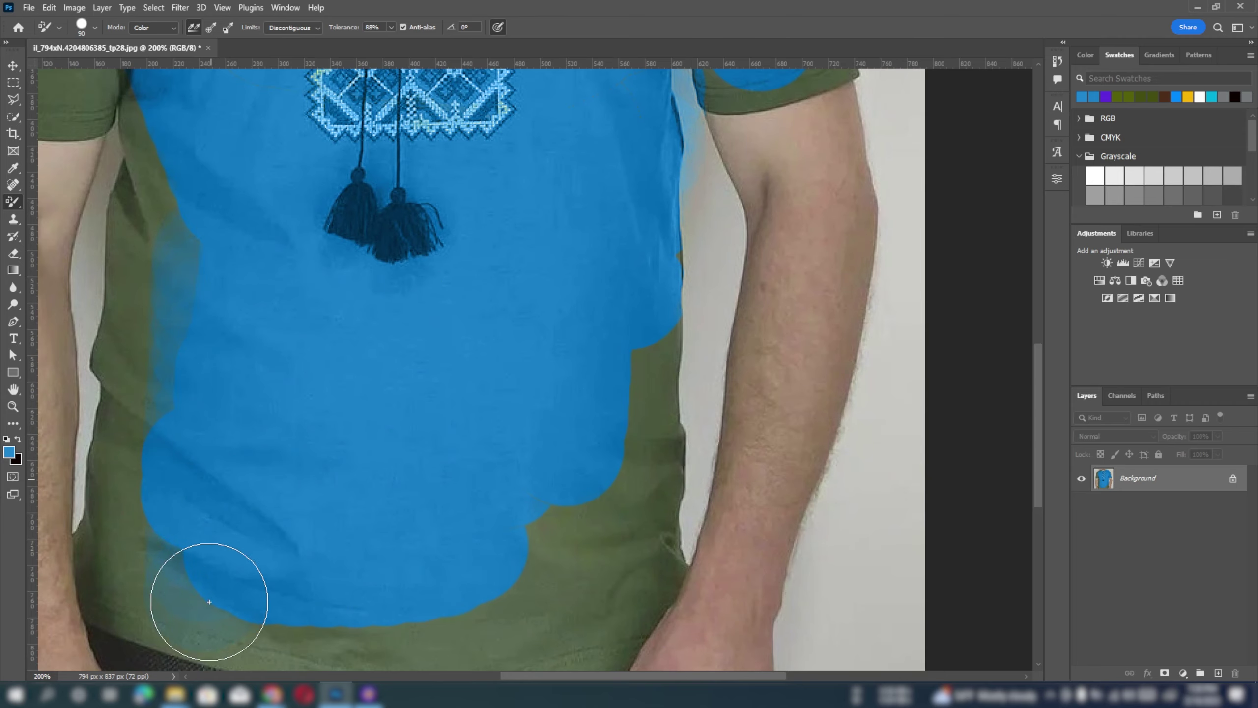
{"action": "left_click_drag", "start_coordinate": [365, 582], "coordinate": [354, 378]}
{"action": "mouse_move", "coordinate": [311, 450]}
{"action": "left_mouse_down"}
{"action": "mouse_move", "coordinate": [415, 416]}
{"action": "mouse_move", "coordinate": [478, 365]}
{"action": "mouse_move", "coordinate": [416, 421]}
{"action": "mouse_move", "coordinate": [533, 320]}
{"action": "left_mouse_up"}
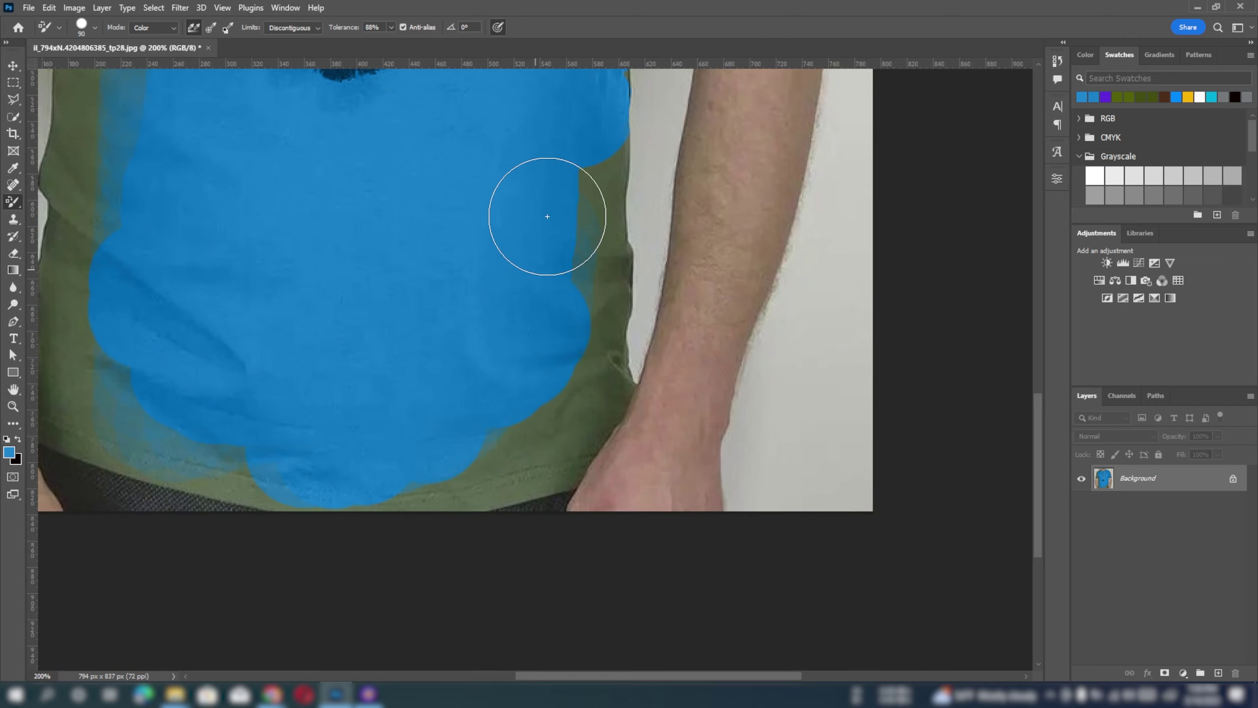
Step: With a smaller brush, paint the left shoulder, sleeve edge and dark shoulder patch blue
{"action": "scroll", "coordinate": [542, 298], "scroll_direction": "up", "scroll_amount": 3}
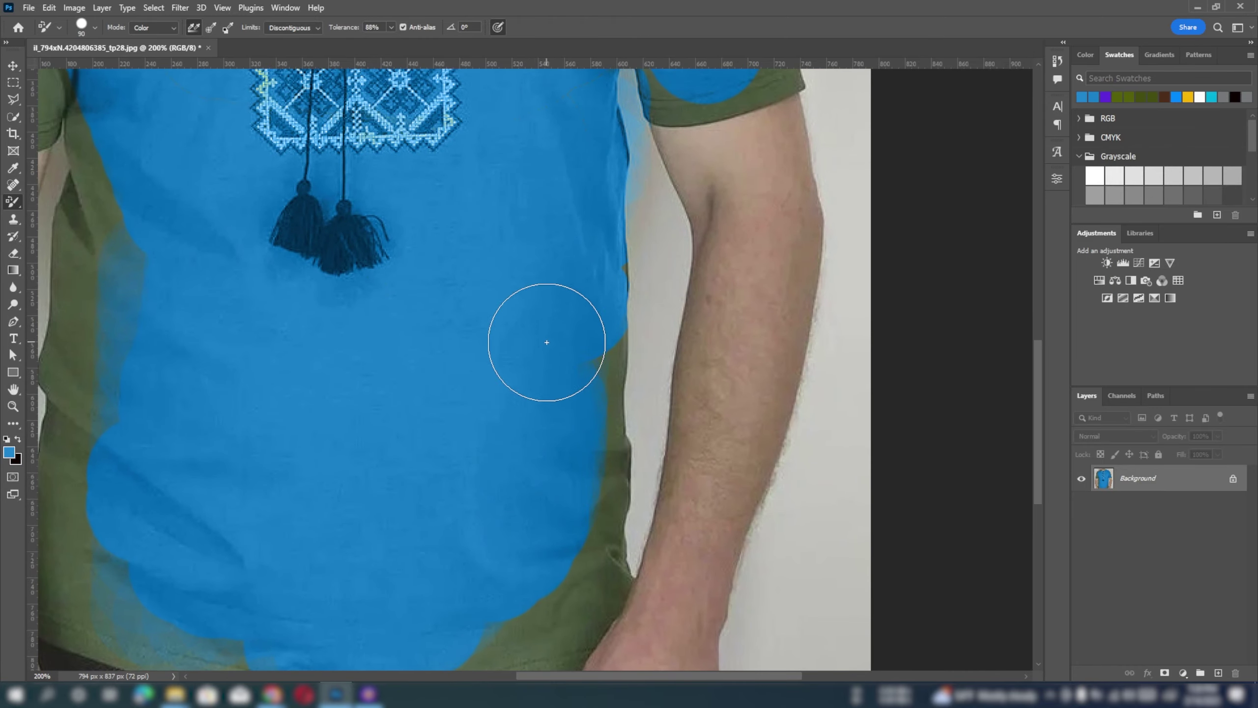
{"action": "scroll", "coordinate": [327, 347], "scroll_direction": "up", "scroll_amount": 5}
{"action": "scroll", "coordinate": [326, 347], "scroll_direction": "left", "scroll_amount": 3}
{"action": "left_click_drag", "start_coordinate": [208, 170], "coordinate": [307, 337]}
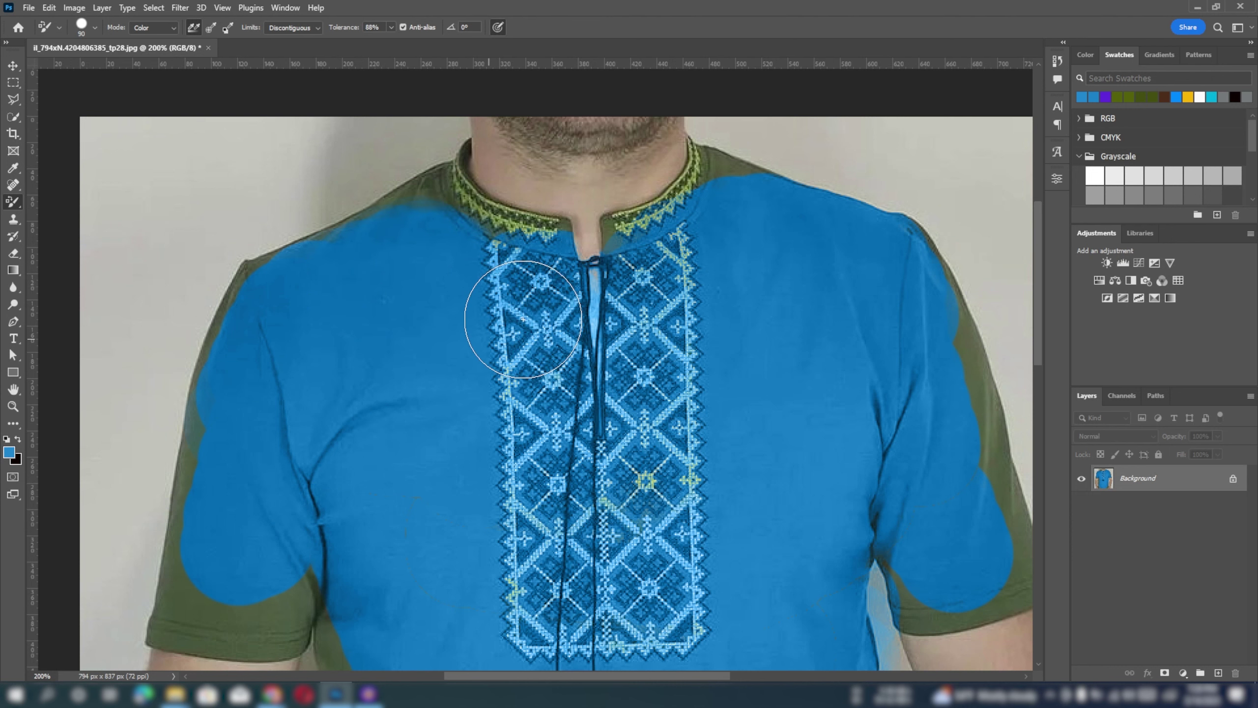
{"action": "left_click_drag", "start_coordinate": [475, 260], "coordinate": [436, 253]}
{"action": "key", "text": "bracketleft"}
{"action": "key", "text": "bracketleft"}
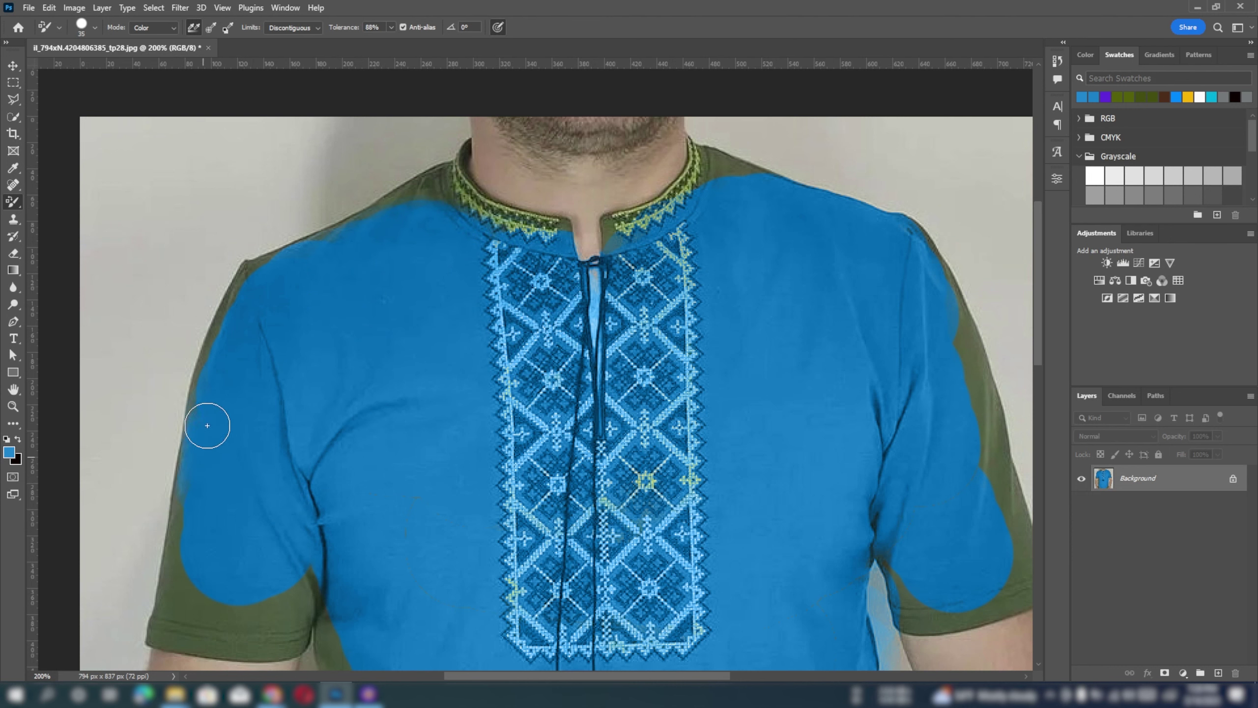
{"action": "left_click_drag", "start_coordinate": [216, 490], "coordinate": [465, 222]}
{"action": "key", "text": "bracketleft"}
{"action": "key", "text": "bracketleft"}
{"action": "key", "text": "bracketleft"}
{"action": "mouse_move", "coordinate": [307, 623]}
{"action": "left_mouse_down"}
{"action": "mouse_move", "coordinate": [453, 451]}
{"action": "mouse_move", "coordinate": [313, 457]}
{"action": "left_mouse_up"}
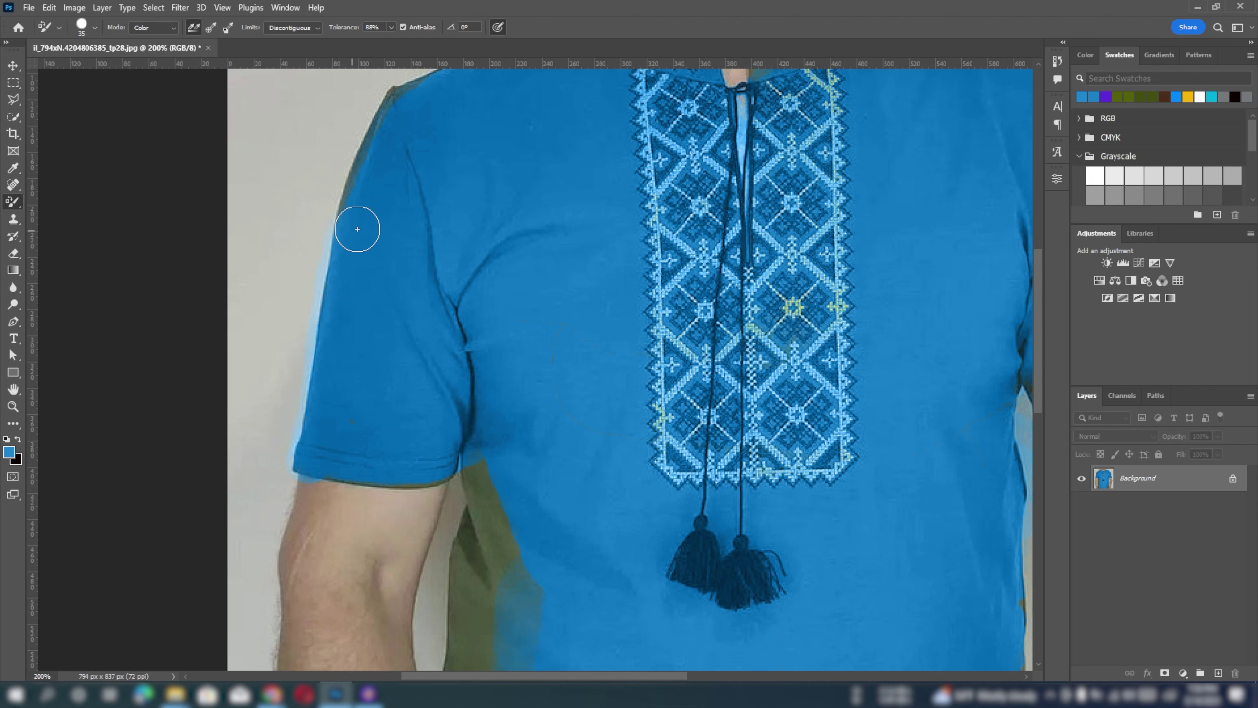
{"action": "left_click_drag", "start_coordinate": [358, 229], "coordinate": [342, 368]}
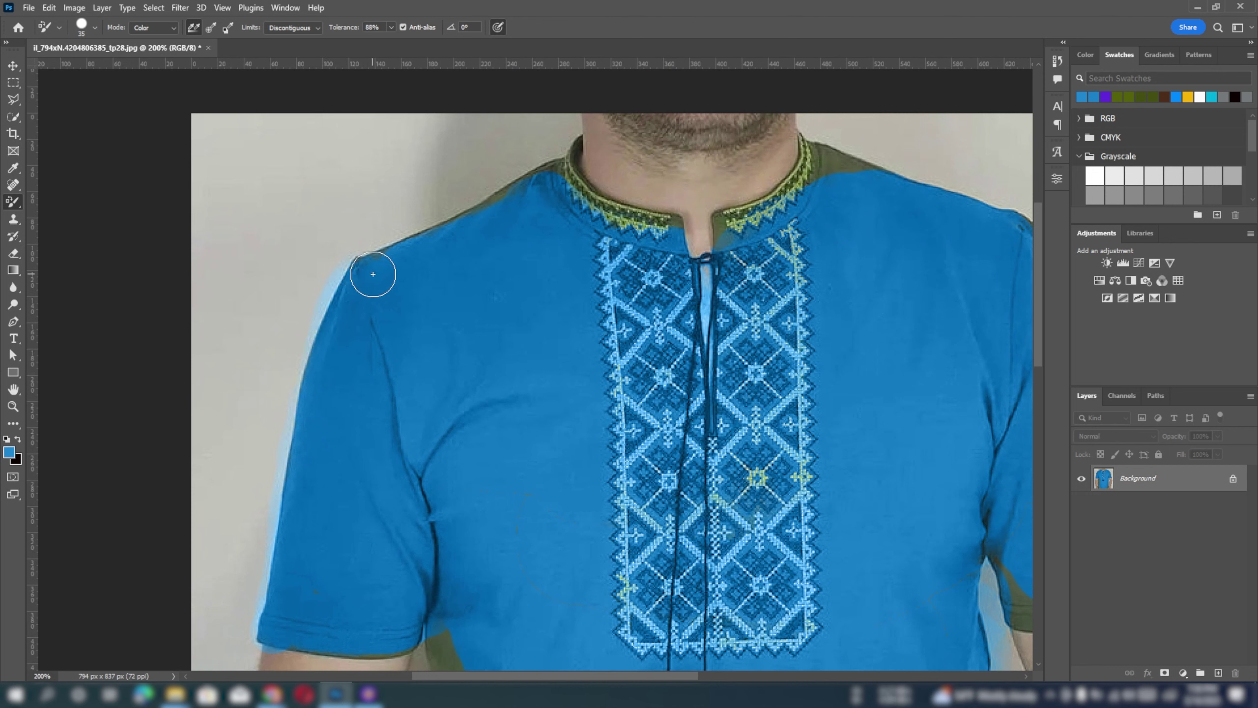
{"action": "left_click_drag", "start_coordinate": [373, 274], "coordinate": [410, 290]}
Step: Recolour the olive shoulder edge, the area right of the collar and the sleeve hem blue
{"action": "left_click", "coordinate": [320, 27]}
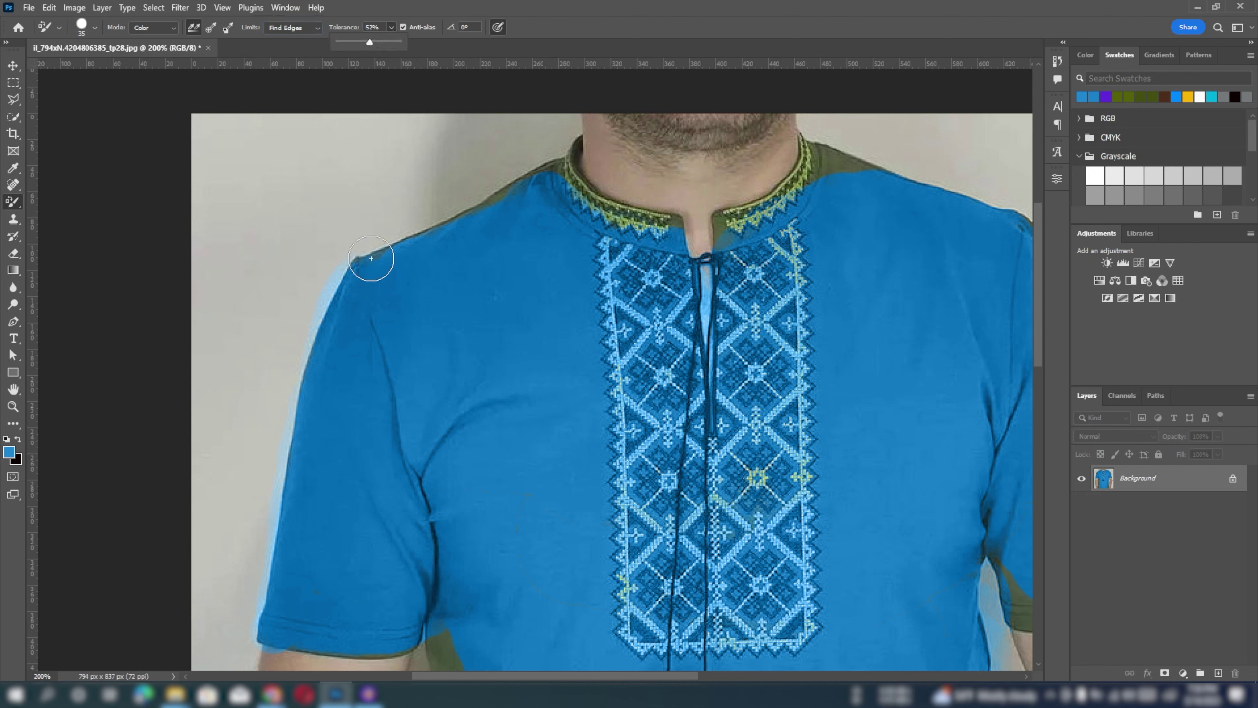
{"action": "mouse_move", "coordinate": [371, 258]}
{"action": "left_mouse_down"}
{"action": "mouse_move", "coordinate": [539, 174]}
{"action": "mouse_move", "coordinate": [614, 208]}
{"action": "mouse_move", "coordinate": [719, 226]}
{"action": "left_mouse_up"}
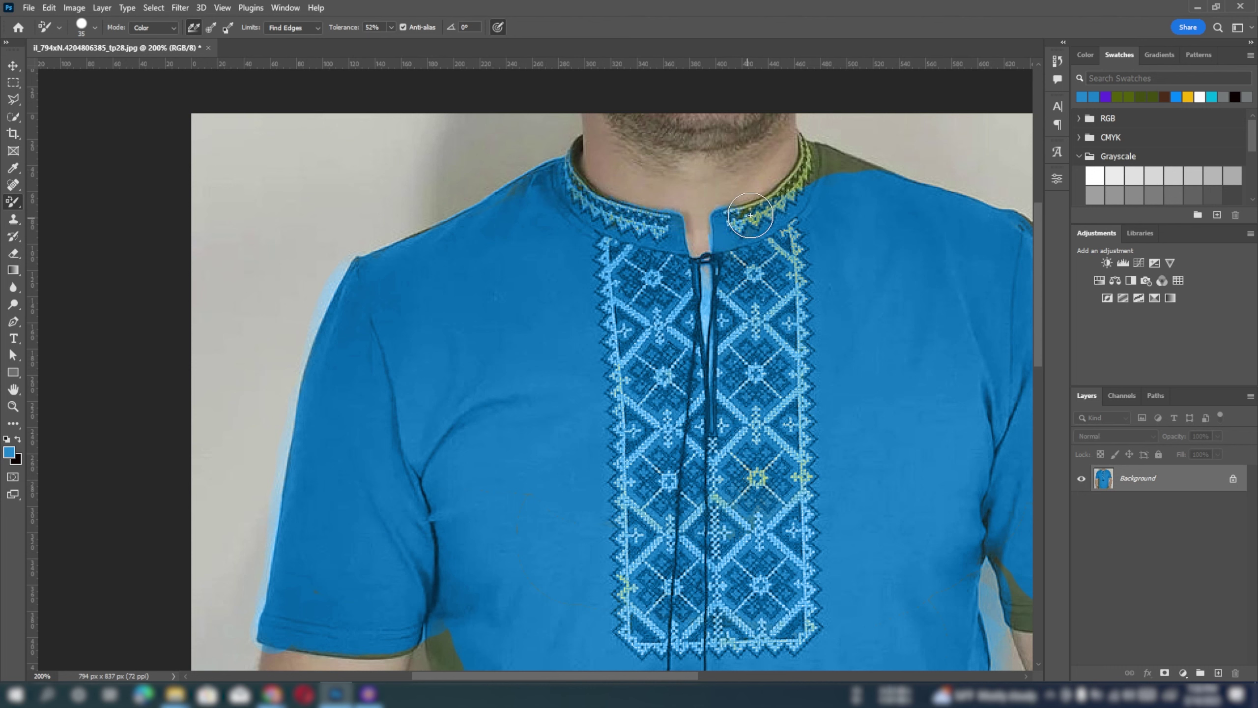
{"action": "left_click_drag", "start_coordinate": [812, 155], "coordinate": [899, 190]}
{"action": "scroll", "coordinate": [762, 216], "scroll_direction": "right", "scroll_amount": 5}
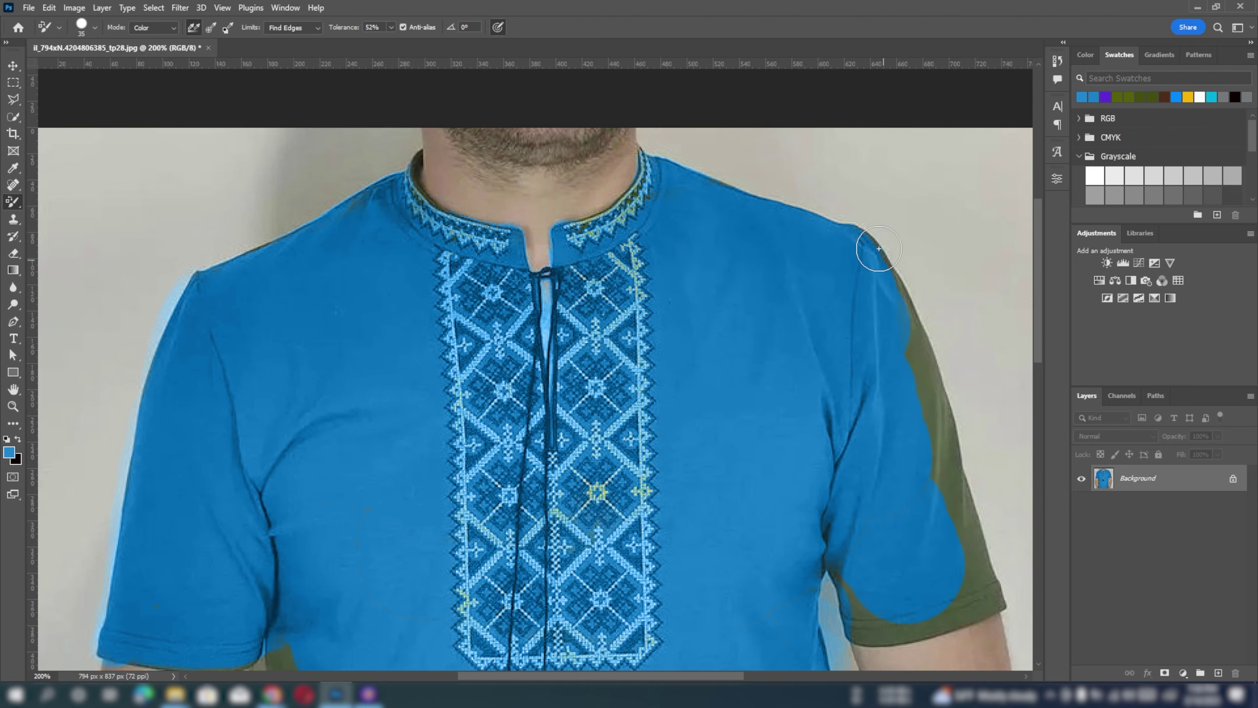
{"action": "scroll", "coordinate": [898, 343], "scroll_direction": "down", "scroll_amount": 5}
{"action": "scroll", "coordinate": [842, 317], "scroll_direction": "right", "scroll_amount": 5}
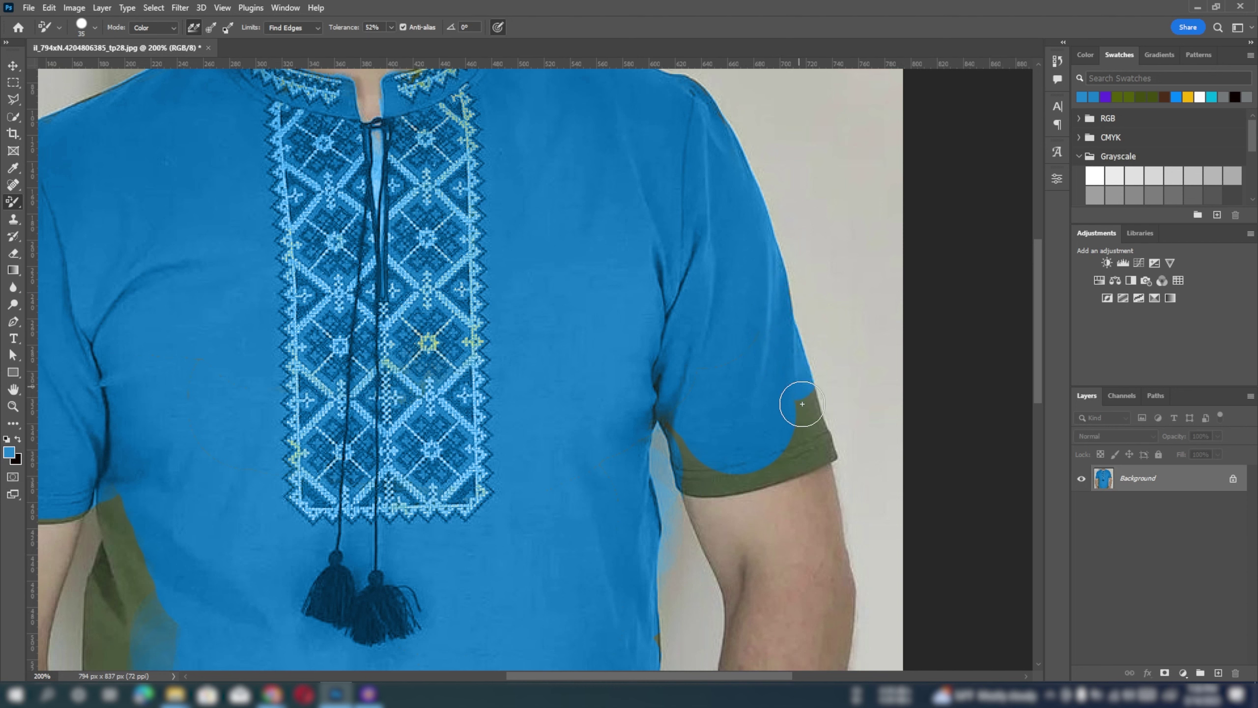
{"action": "mouse_move", "coordinate": [736, 463]}
{"action": "left_mouse_down"}
{"action": "mouse_move", "coordinate": [688, 455]}
{"action": "mouse_move", "coordinate": [701, 430]}
{"action": "mouse_move", "coordinate": [766, 466]}
{"action": "mouse_move", "coordinate": [710, 477]}
{"action": "left_mouse_up"}
Step: Check the lower shirt and hem, then paint the green patches beside the arm blue
{"action": "left_click_drag", "start_coordinate": [702, 441], "coordinate": [716, 275]}
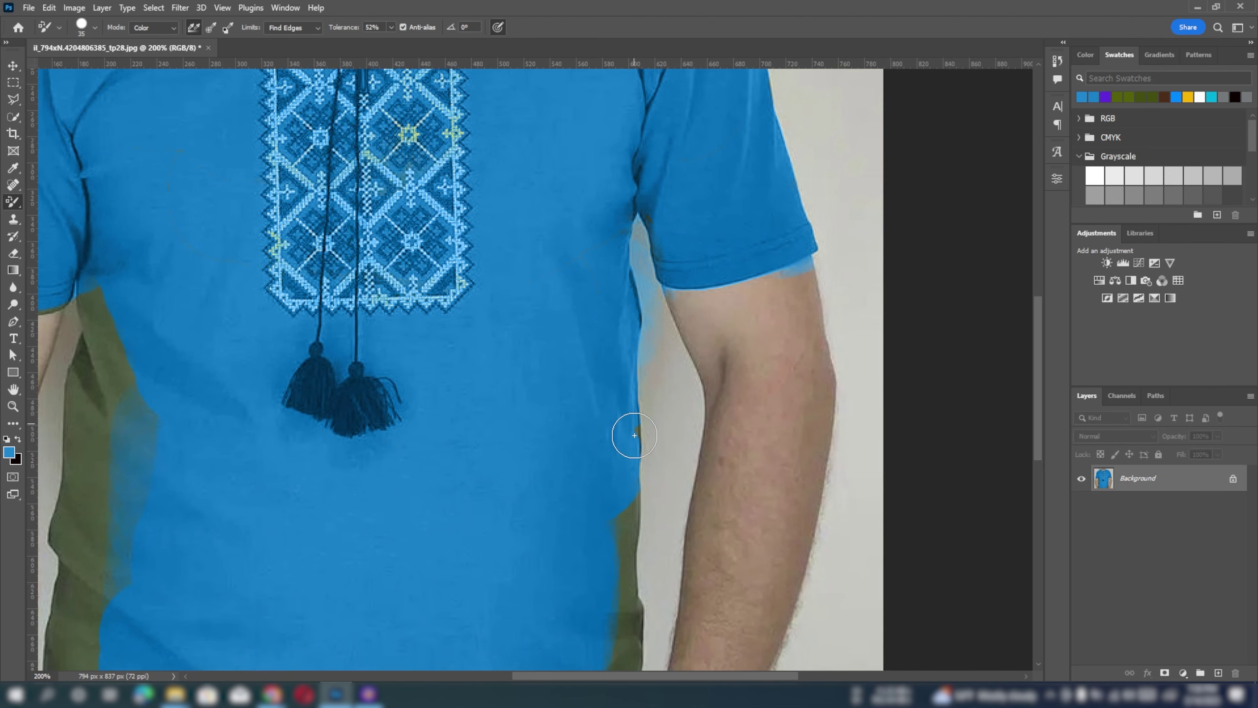
{"action": "left_click_drag", "start_coordinate": [614, 492], "coordinate": [617, 358]}
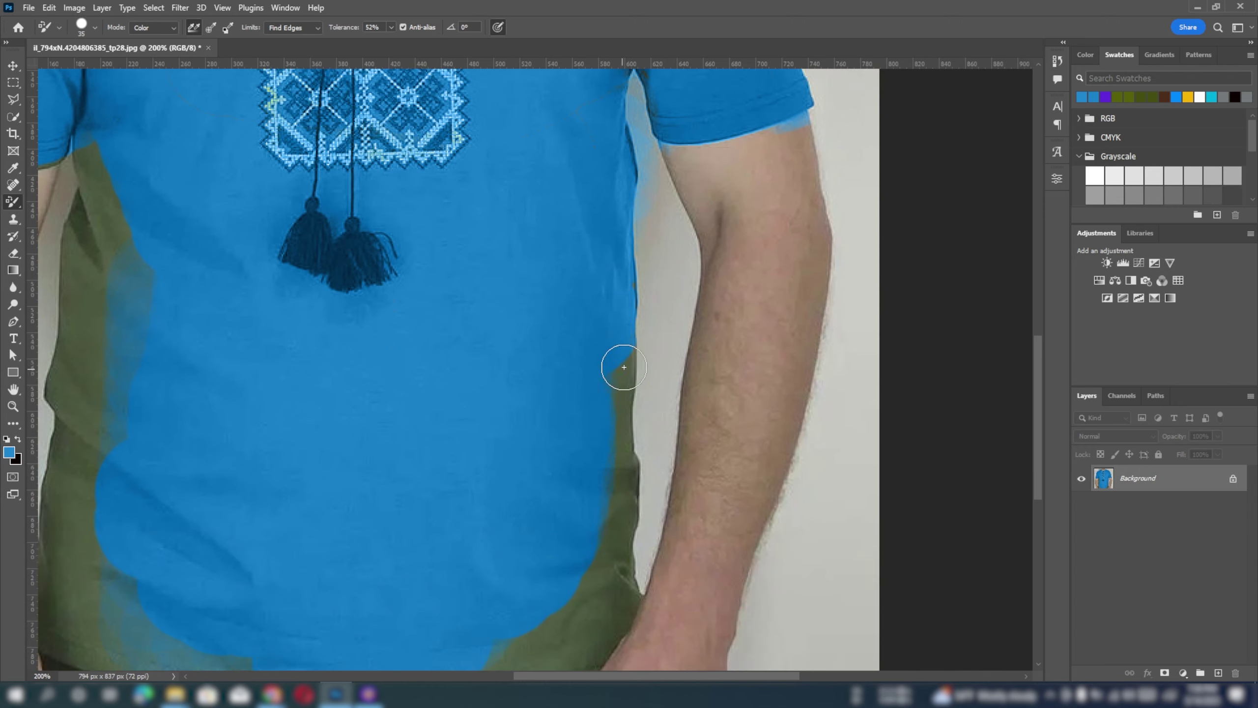
{"action": "mouse_move", "coordinate": [613, 515]}
{"action": "left_mouse_down"}
{"action": "mouse_move", "coordinate": [607, 295]}
{"action": "mouse_move", "coordinate": [466, 441]}
{"action": "mouse_move", "coordinate": [373, 483]}
{"action": "mouse_move", "coordinate": [570, 435]}
{"action": "mouse_move", "coordinate": [559, 464]}
{"action": "mouse_move", "coordinate": [419, 489]}
{"action": "mouse_move", "coordinate": [461, 489]}
{"action": "mouse_move", "coordinate": [613, 416]}
{"action": "left_mouse_up"}
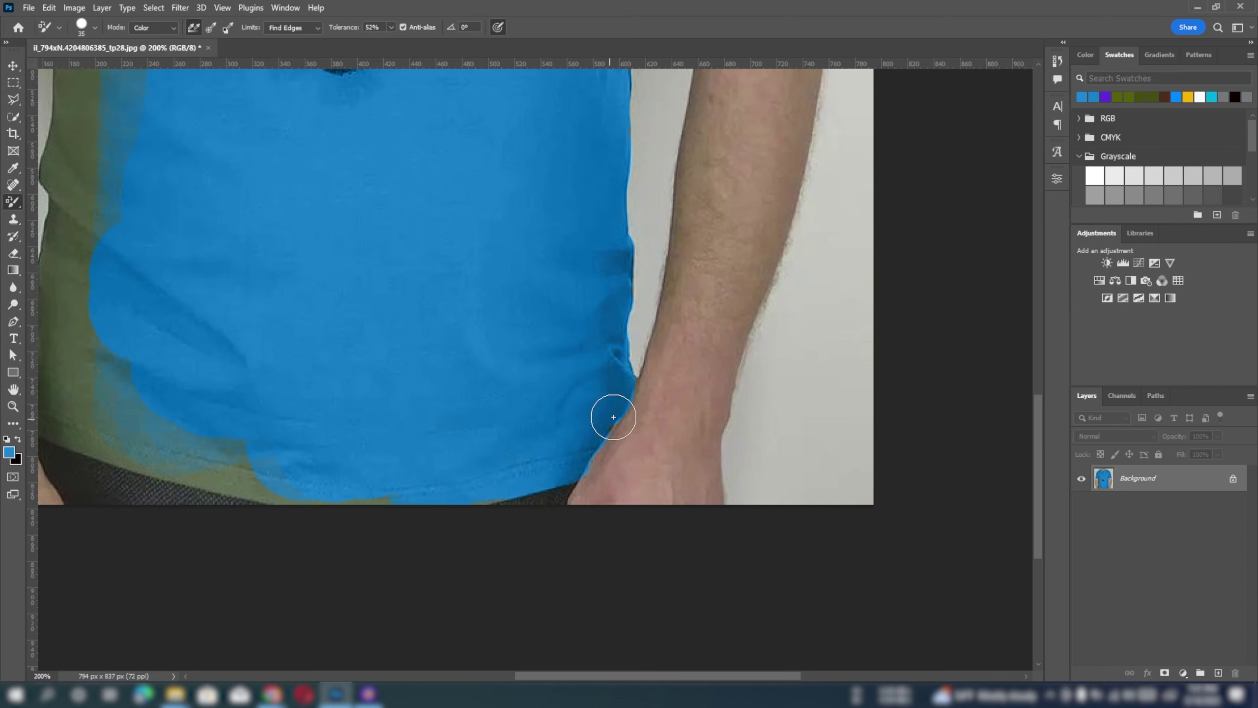
{"action": "mouse_move", "coordinate": [314, 466]}
{"action": "left_mouse_down"}
{"action": "mouse_move", "coordinate": [651, 496]}
{"action": "mouse_move", "coordinate": [441, 310]}
{"action": "mouse_move", "coordinate": [393, 399]}
{"action": "mouse_move", "coordinate": [407, 444]}
{"action": "mouse_move", "coordinate": [671, 531]}
{"action": "mouse_move", "coordinate": [455, 489]}
{"action": "mouse_move", "coordinate": [378, 440]}
{"action": "mouse_move", "coordinate": [398, 180]}
{"action": "left_mouse_up"}
{"action": "scroll", "coordinate": [441, 268], "scroll_direction": "up", "scroll_amount": 2}
{"action": "scroll", "coordinate": [453, 405], "scroll_direction": "up", "scroll_amount": 4}
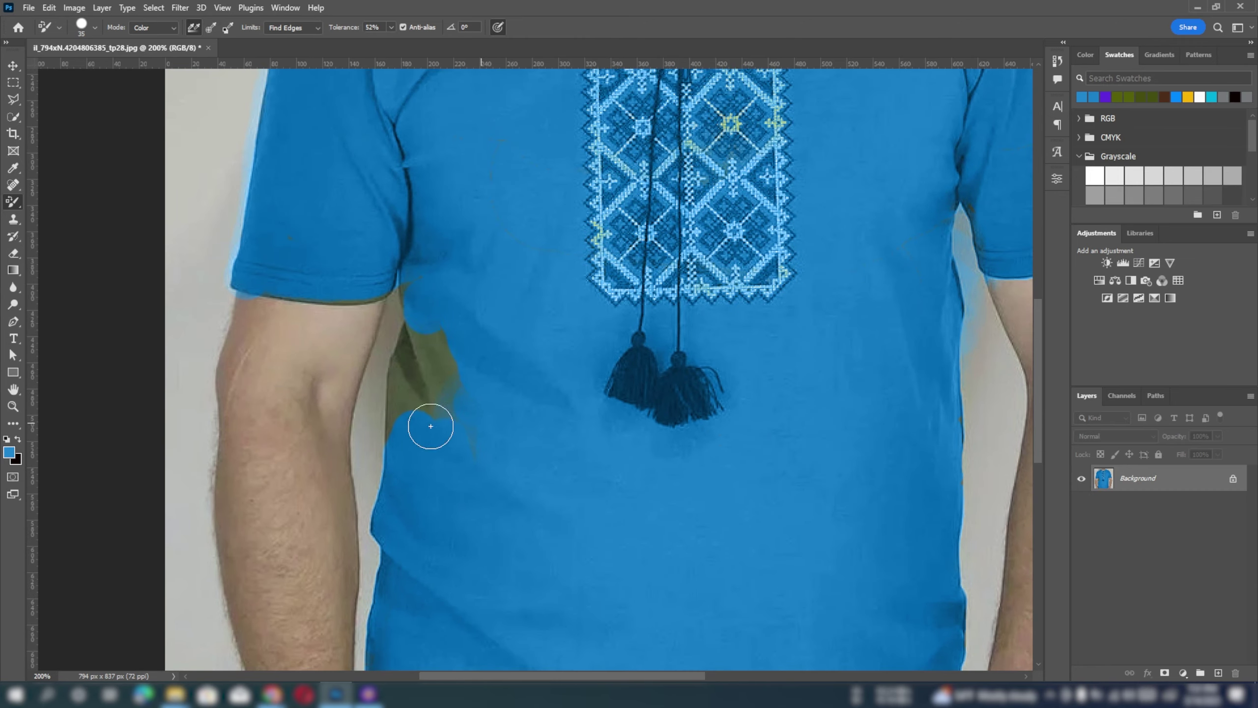
{"action": "mouse_move", "coordinate": [405, 427]}
{"action": "left_mouse_down"}
{"action": "mouse_move", "coordinate": [393, 421]}
{"action": "mouse_move", "coordinate": [401, 326]}
{"action": "mouse_move", "coordinate": [416, 416]}
{"action": "mouse_move", "coordinate": [353, 267]}
{"action": "mouse_move", "coordinate": [305, 303]}
{"action": "left_mouse_up"}
{"action": "scroll", "coordinate": [436, 251], "scroll_direction": "down", "scroll_amount": 3}
{"action": "scroll", "coordinate": [436, 250], "scroll_direction": "right", "scroll_amount": 2}
Step: Revert to the original snapshot in the History panel, restoring the green shirt
{"action": "scroll", "coordinate": [498, 275], "scroll_direction": "down", "scroll_amount": 2}
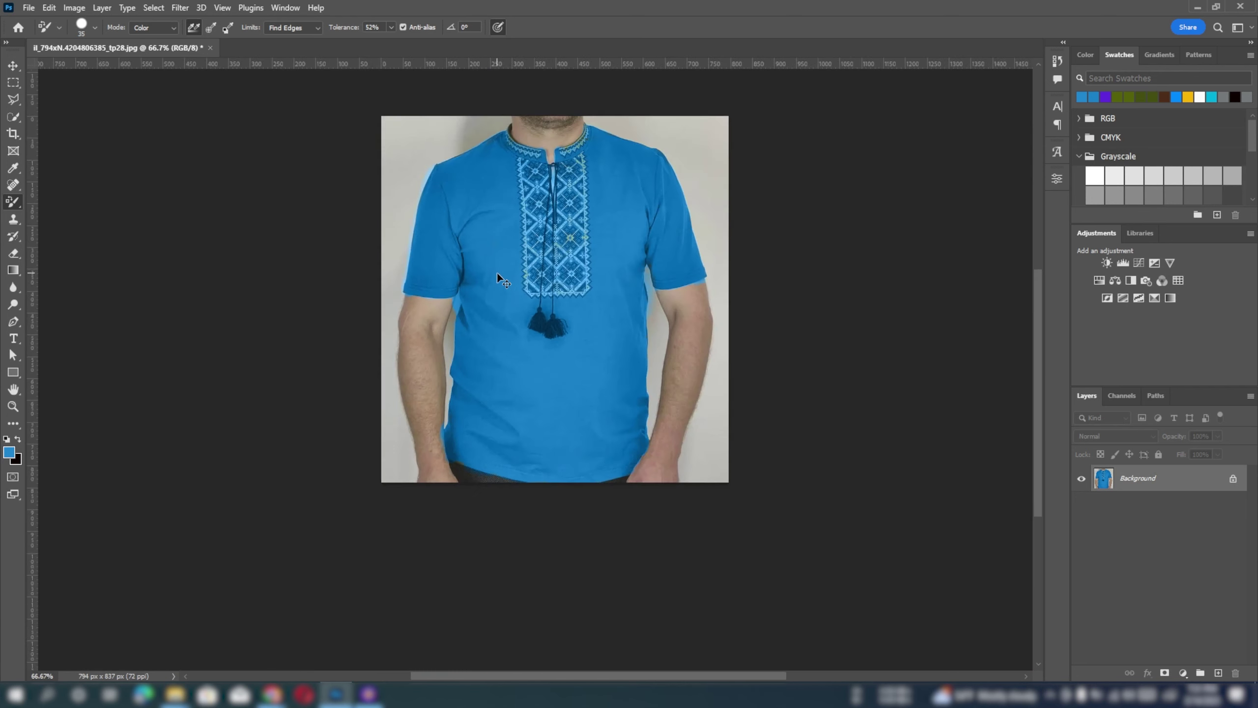
{"action": "scroll", "coordinate": [498, 275], "scroll_direction": "up", "scroll_amount": 1}
{"action": "scroll", "coordinate": [530, 358], "scroll_direction": "up", "scroll_amount": 3}
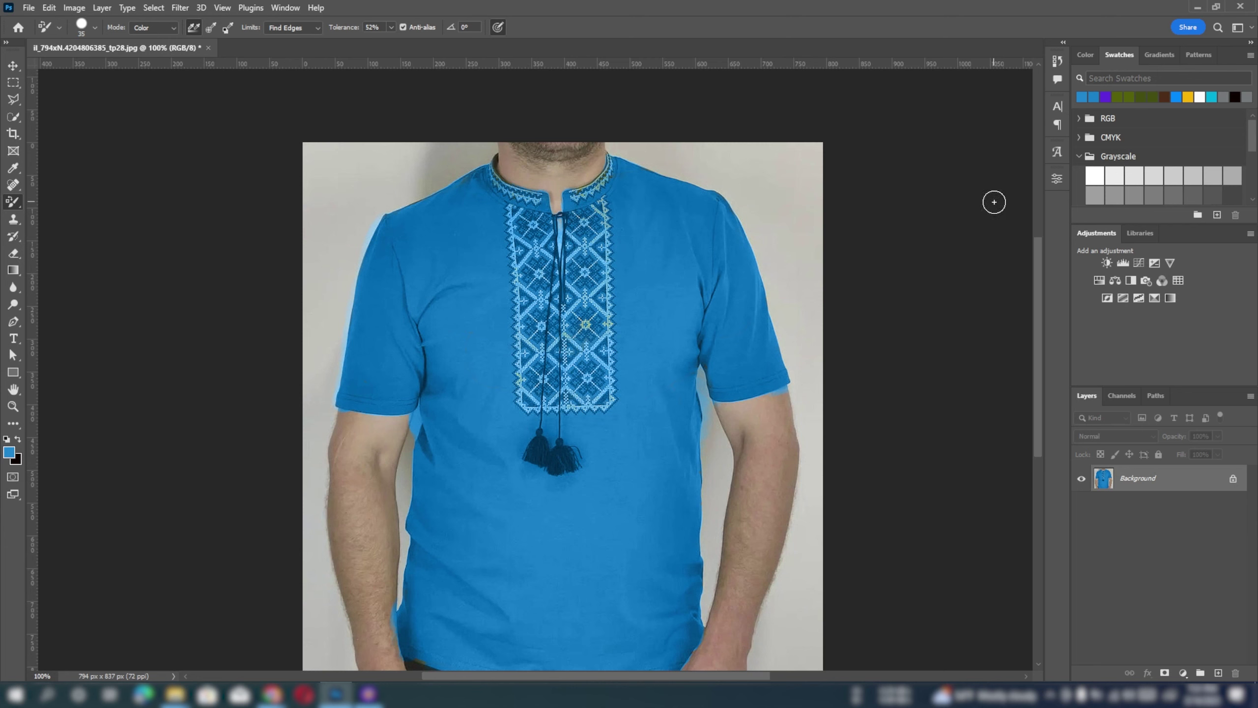
{"action": "left_click", "coordinate": [1056, 62]}
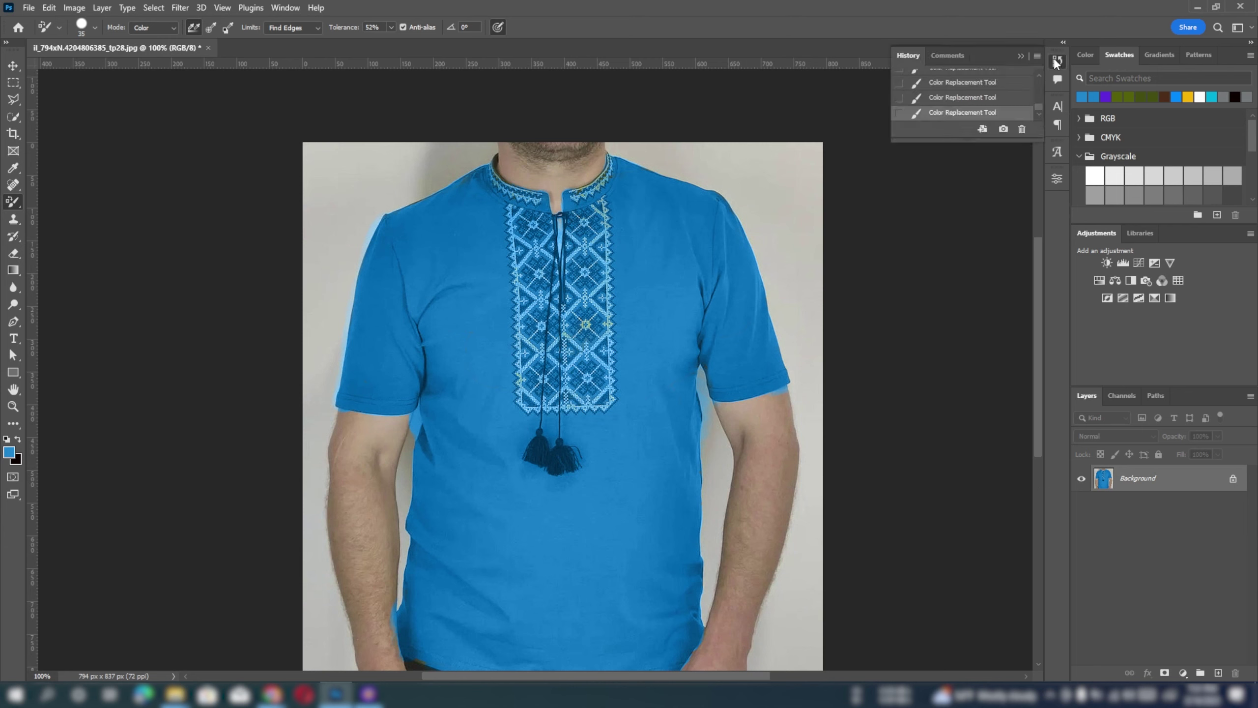
{"action": "left_click_drag", "start_coordinate": [1040, 105], "coordinate": [1040, 82]}
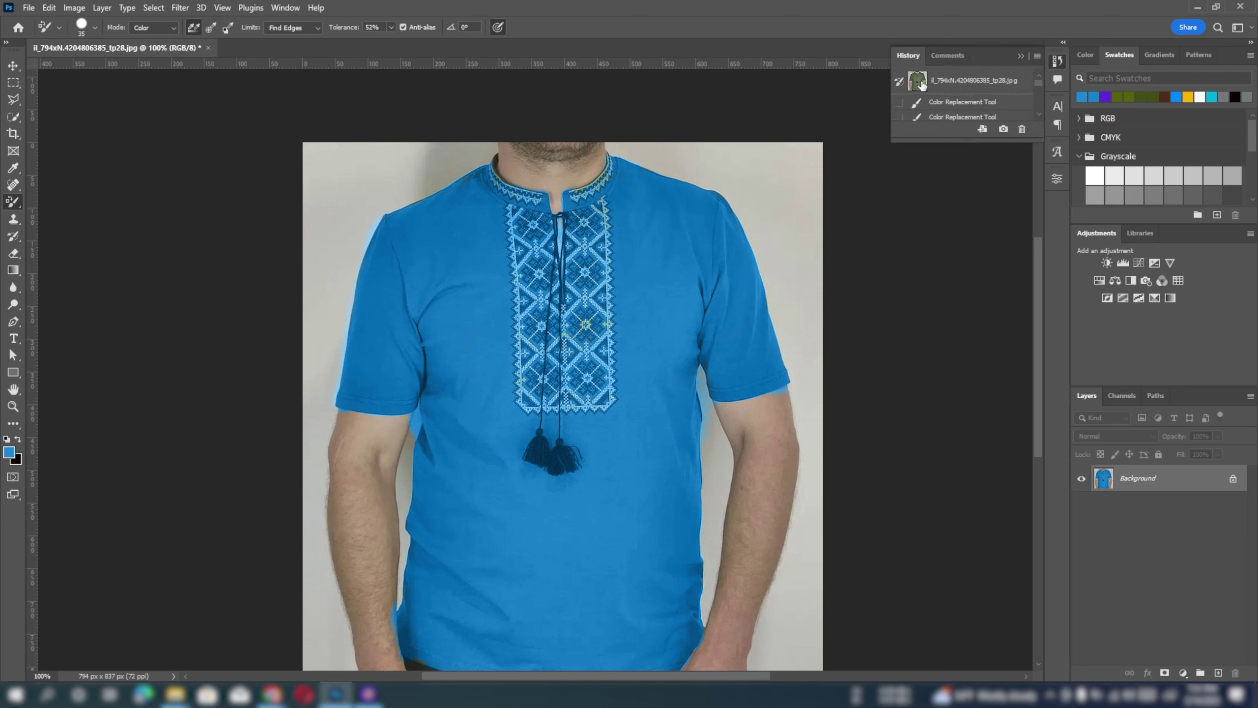
{"action": "left_click", "coordinate": [921, 85]}
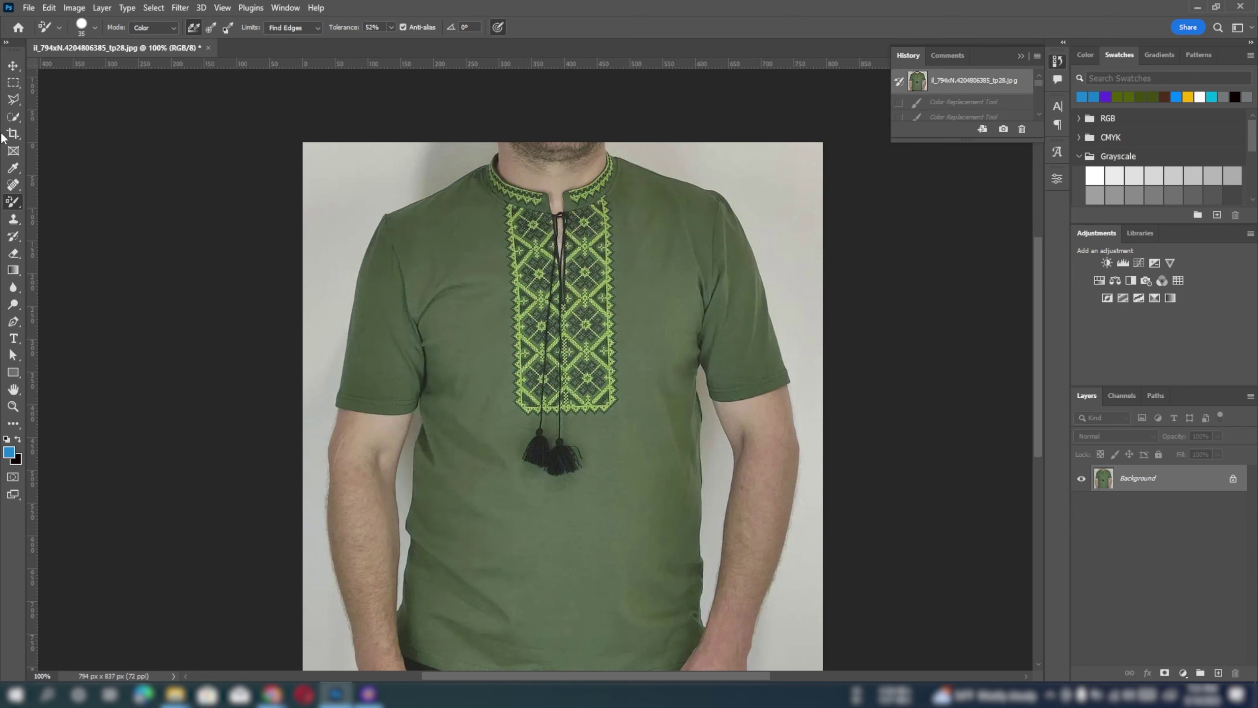
Step: Quick-select the shirt body and sleeves, then add the embroidered collar band
{"action": "key", "text": "w"}
{"action": "mouse_move", "coordinate": [402, 266]}
{"action": "left_mouse_down"}
{"action": "mouse_move", "coordinate": [499, 470]}
{"action": "mouse_move", "coordinate": [483, 580]}
{"action": "left_mouse_up"}
{"action": "key", "text": "ctrl+plus"}
{"action": "key", "text": "ctrl+plus"}
{"action": "key", "text": "ctrl+plus"}
{"action": "key", "text": "bracketleft"}
{"action": "key", "text": "bracketleft"}
{"action": "key", "text": "bracketleft"}
{"action": "mouse_move", "coordinate": [443, 320]}
{"action": "left_mouse_down"}
{"action": "mouse_move", "coordinate": [423, 293]}
{"action": "mouse_move", "coordinate": [433, 250]}
{"action": "left_mouse_up"}
{"action": "scroll", "coordinate": [527, 303], "scroll_direction": "right", "scroll_amount": 5}
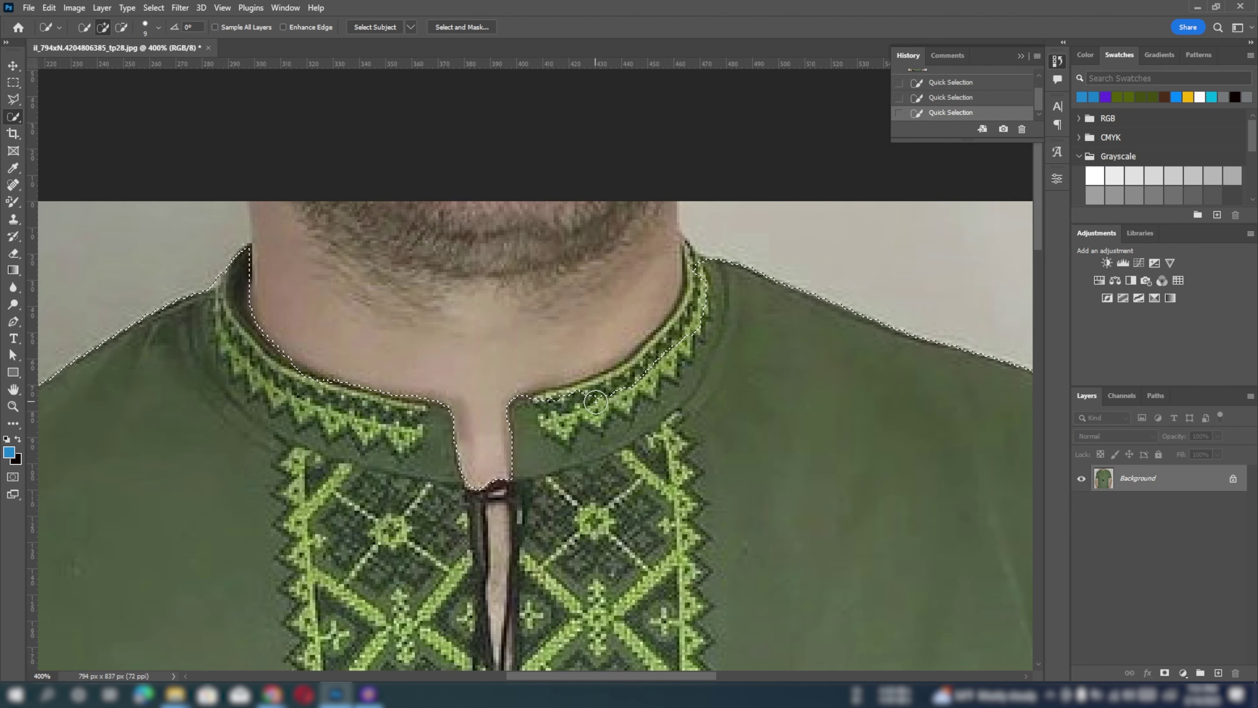
{"action": "left_click_drag", "start_coordinate": [595, 402], "coordinate": [541, 407]}
{"action": "key", "text": "ctrl+minus"}
{"action": "key", "text": "ctrl+minus"}
{"action": "scroll", "coordinate": [541, 407], "scroll_direction": "down", "scroll_amount": 10}
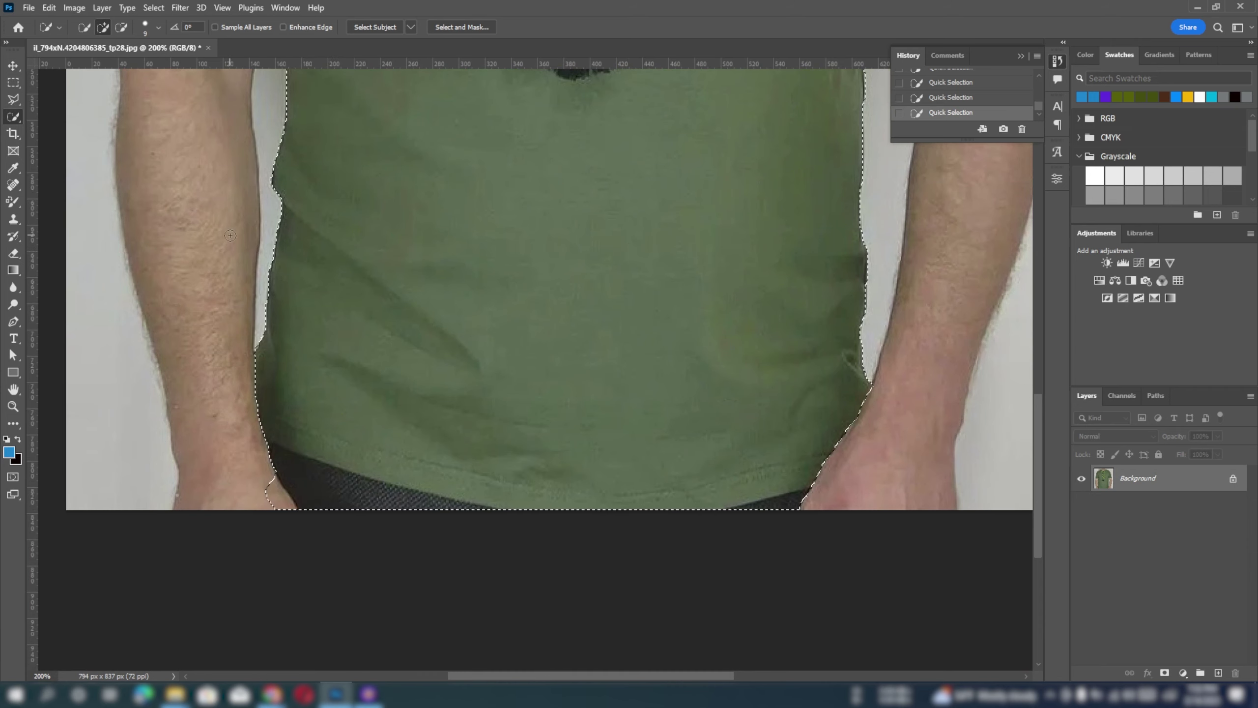
Step: Subtract the dark waistband from the selection and review the whole shirt selection
{"action": "left_click", "coordinate": [121, 27]}
{"action": "mouse_move", "coordinate": [290, 478]}
{"action": "left_mouse_down"}
{"action": "mouse_move", "coordinate": [317, 487]}
{"action": "mouse_move", "coordinate": [317, 505]}
{"action": "left_mouse_up"}
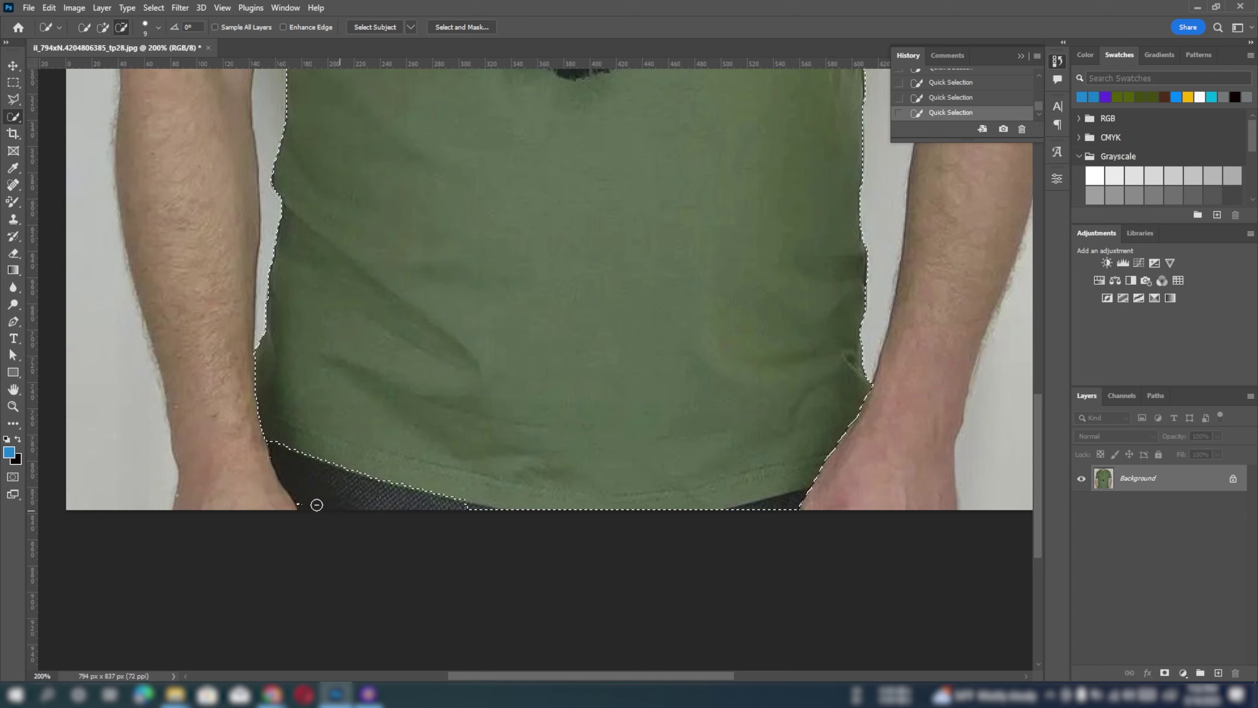
{"action": "mouse_move", "coordinate": [317, 504]}
{"action": "left_mouse_down"}
{"action": "mouse_move", "coordinate": [628, 543]}
{"action": "mouse_move", "coordinate": [825, 491]}
{"action": "left_mouse_up"}
{"action": "left_click_drag", "start_coordinate": [570, 373], "coordinate": [466, 573]}
{"action": "mouse_move", "coordinate": [469, 368]}
{"action": "left_mouse_down"}
{"action": "mouse_move", "coordinate": [421, 524]}
{"action": "mouse_move", "coordinate": [441, 609]}
{"action": "left_mouse_up"}
{"action": "mouse_move", "coordinate": [476, 342]}
{"action": "left_mouse_down"}
{"action": "mouse_move", "coordinate": [516, 532]}
{"action": "mouse_move", "coordinate": [562, 439]}
{"action": "left_mouse_up"}
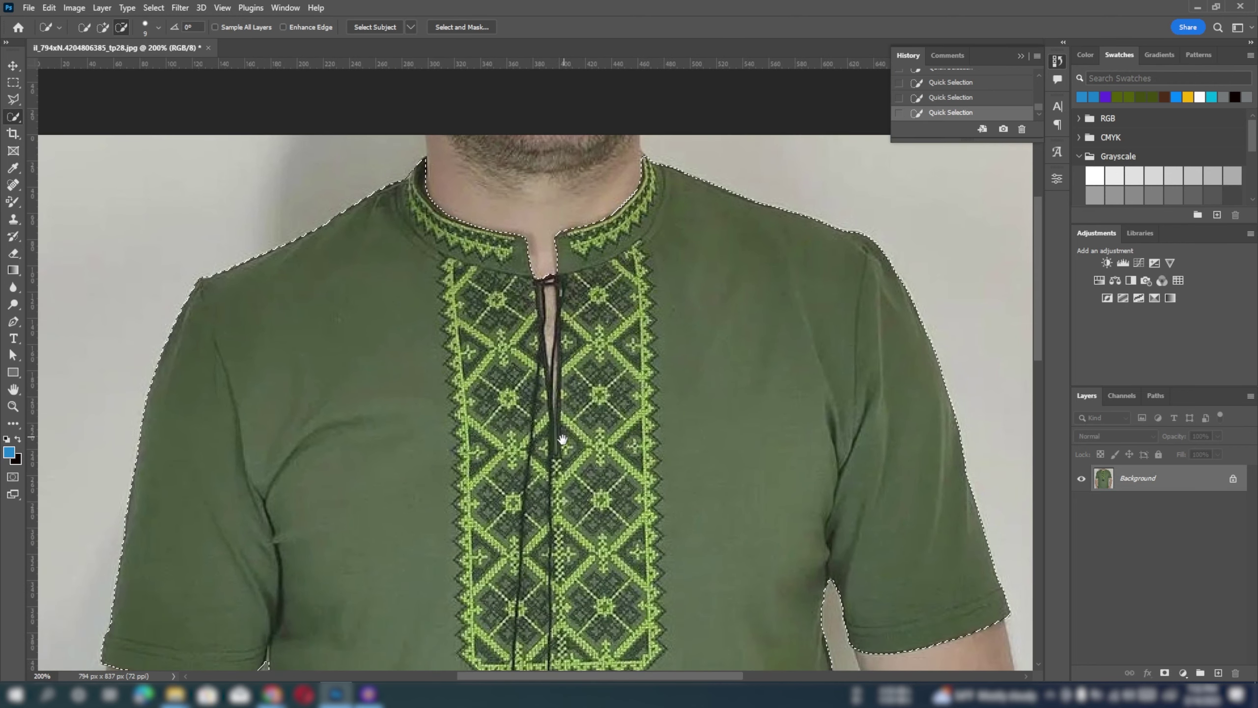
{"action": "key", "text": "ctrl+minus"}
{"action": "key", "text": "ctrl+minus"}
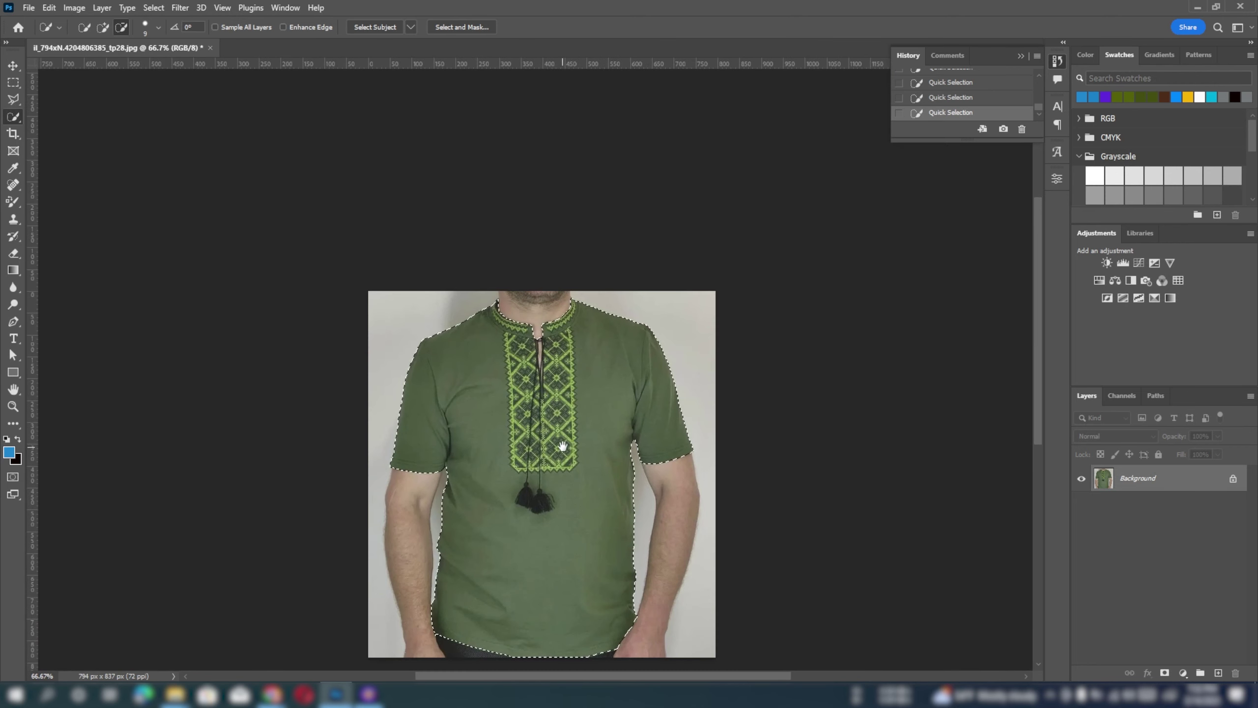
{"action": "left_click_drag", "start_coordinate": [562, 446], "coordinate": [559, 416]}
{"action": "right_click", "coordinate": [562, 379]}
Step: Copy the selected shirt to Layer 1 via Layer Via Copy and verify it against the Background
{"action": "right_click", "coordinate": [543, 369]}
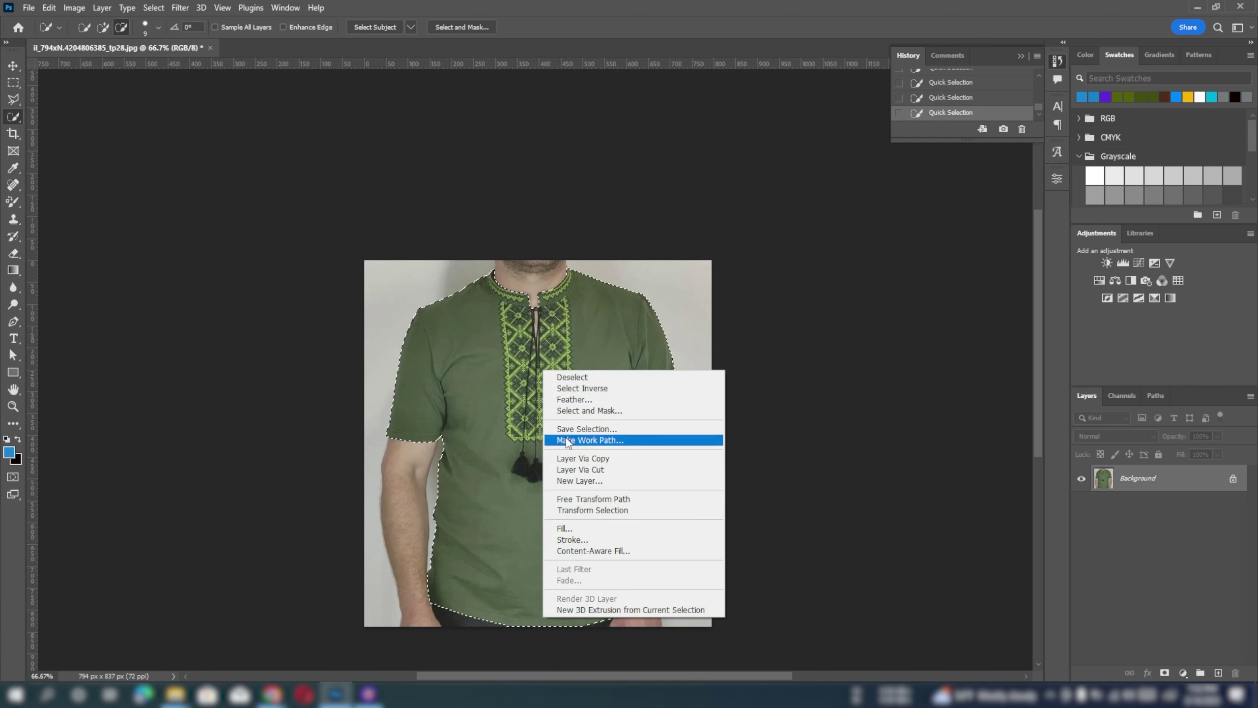
{"action": "left_click", "coordinate": [570, 458]}
{"action": "left_click", "coordinate": [1082, 506]}
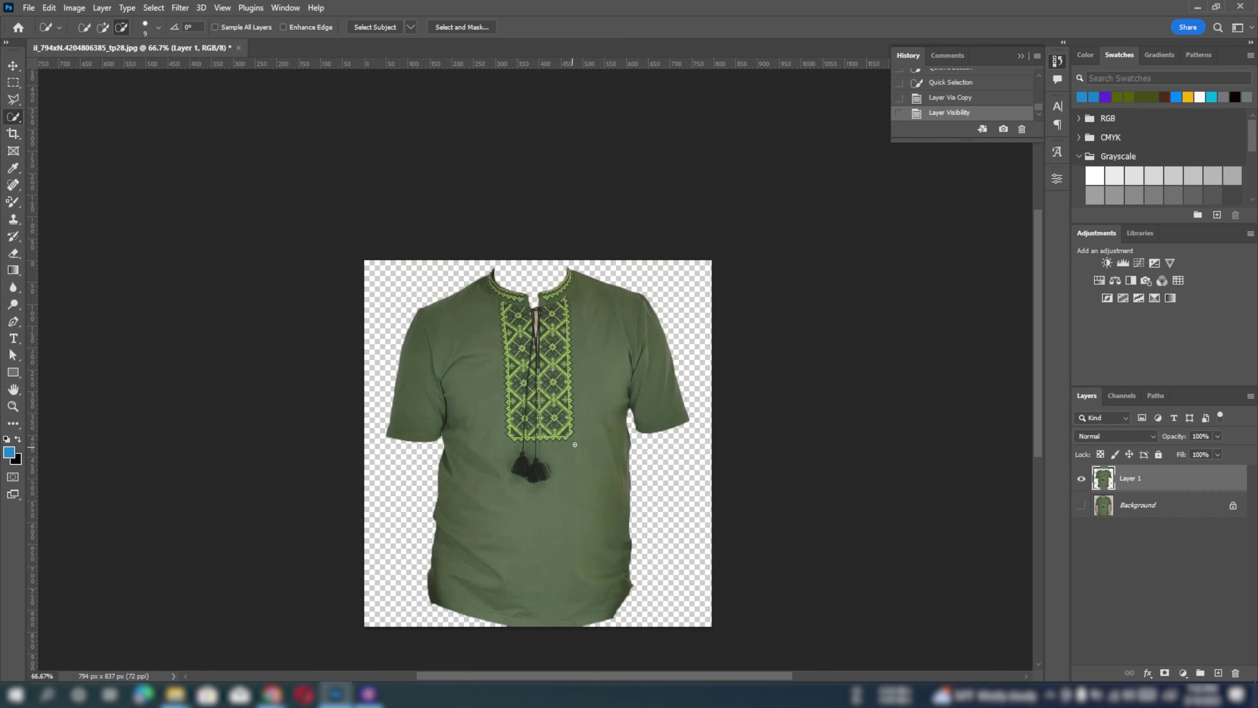
{"action": "left_click", "coordinate": [1082, 506]}
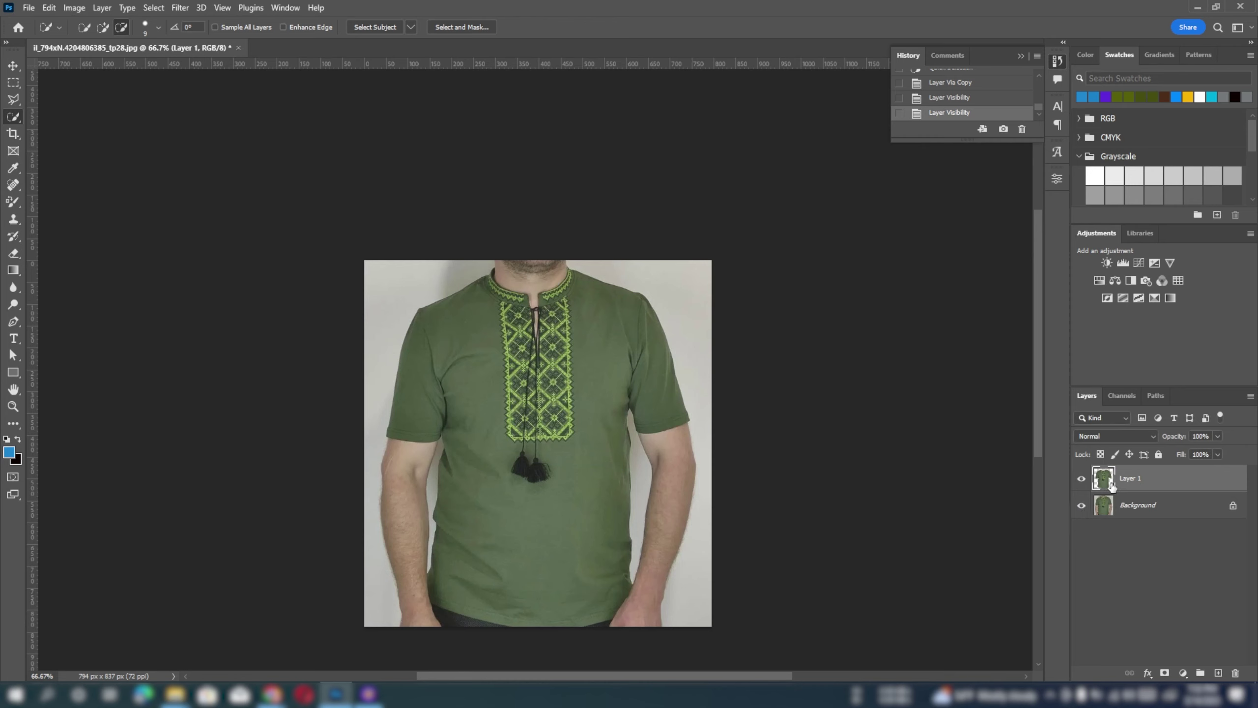
Step: Reselect the Color Replacement Tool and enlarge its brush to 125
{"action": "left_click", "coordinate": [15, 205]}
{"action": "right_click", "coordinate": [16, 205]}
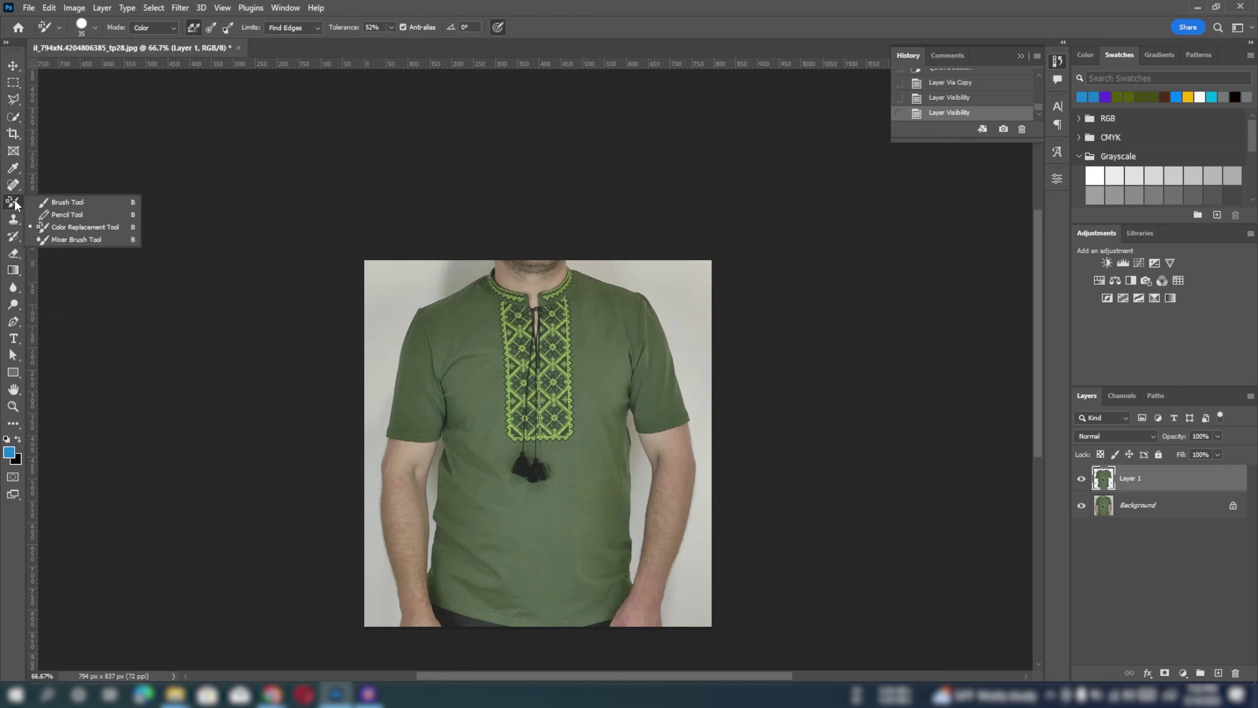
{"action": "left_click", "coordinate": [81, 228]}
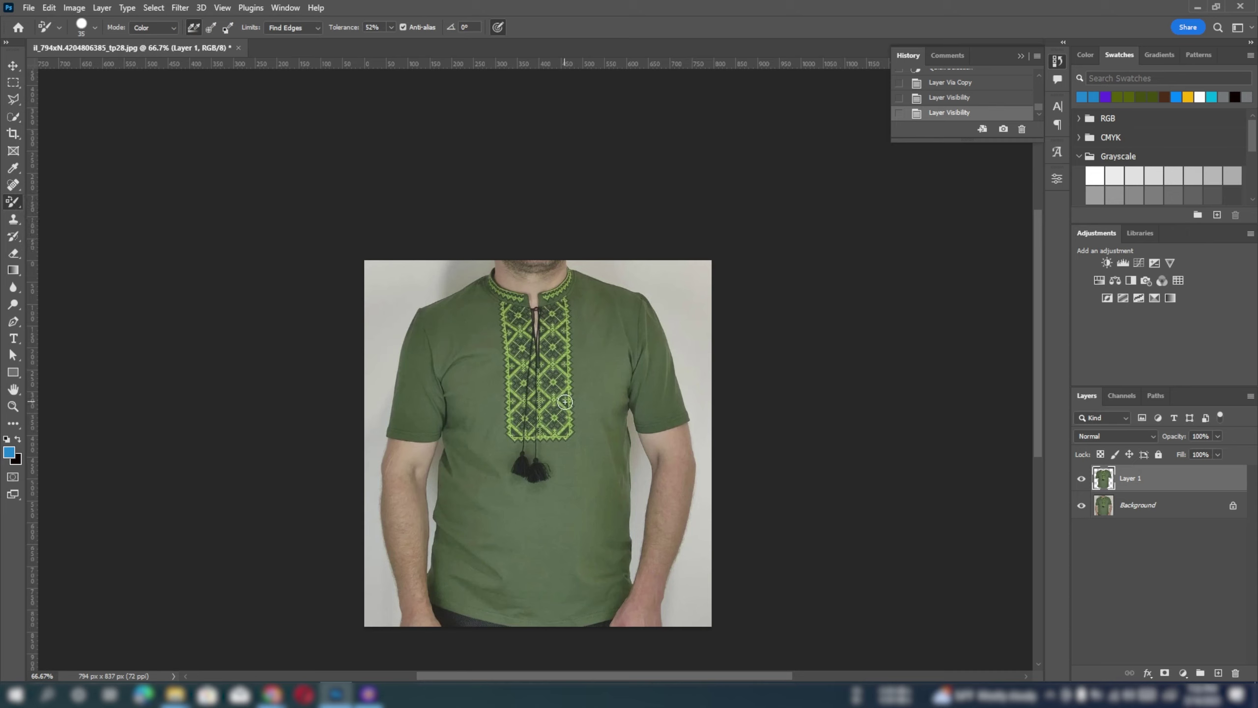
{"action": "key", "text": "bracketright"}
{"action": "key", "text": "bracketright"}
{"action": "key", "text": "bracketright"}
{"action": "key", "text": "bracketright"}
{"action": "key", "text": "bracketright"}
{"action": "key", "text": "bracketright"}
{"action": "key", "text": "bracketright"}
{"action": "key", "text": "bracketright"}
{"action": "key", "text": "bracketright"}
{"action": "key", "text": "bracketright"}
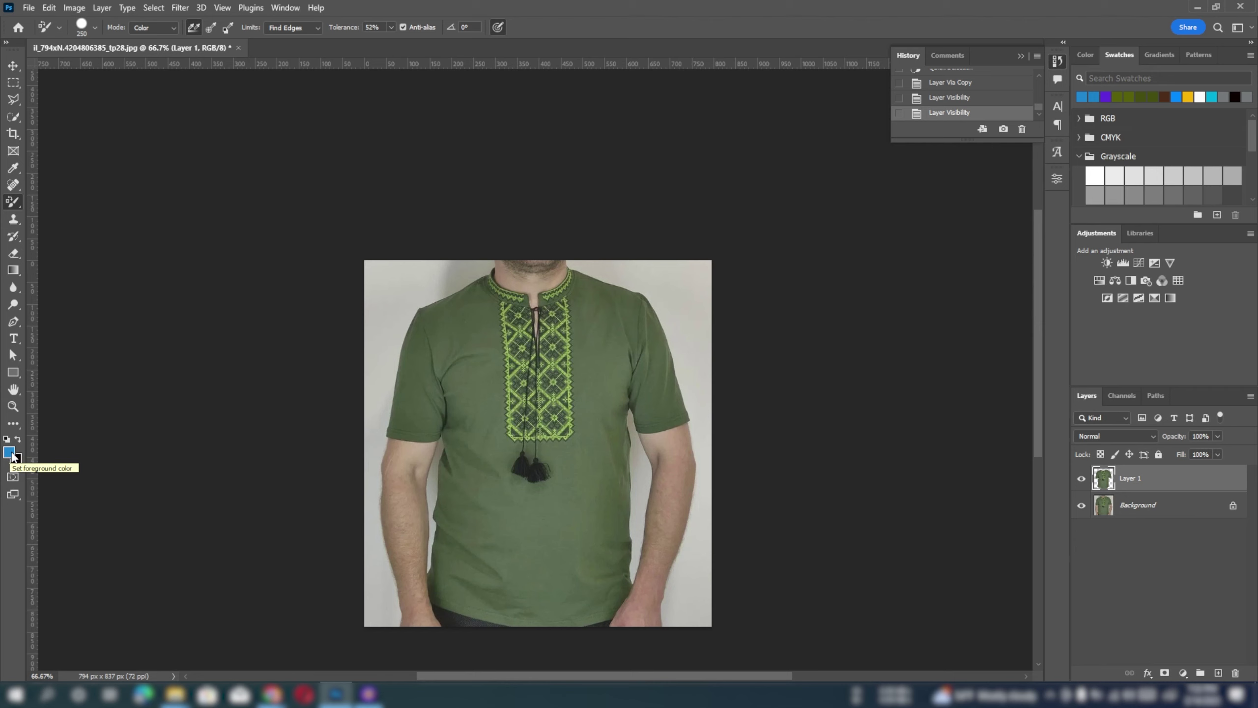
Step: Pick blue 1f86ce, paint the right chest over the embroidery, and set Limits to Discontiguous
{"action": "left_click", "coordinate": [10, 453]}
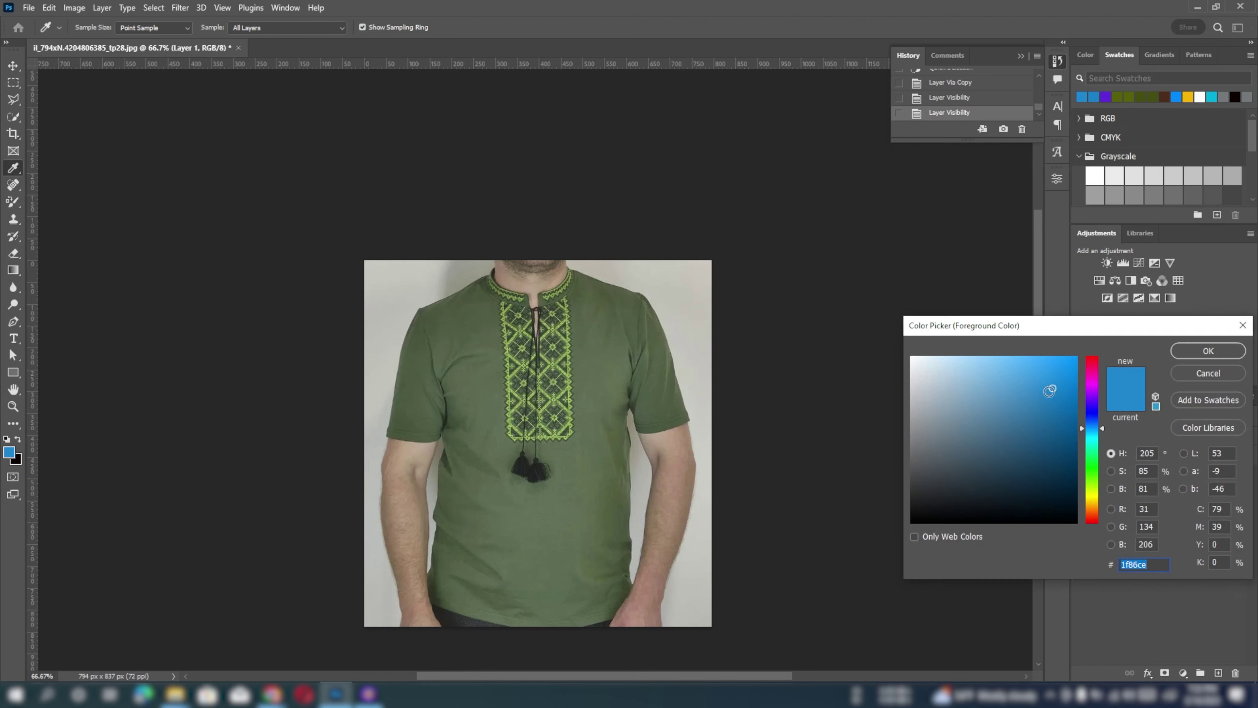
{"action": "left_click", "coordinate": [1207, 351]}
{"action": "left_click_drag", "start_coordinate": [592, 359], "coordinate": [520, 407]}
{"action": "left_click_drag", "start_coordinate": [609, 360], "coordinate": [491, 414]}
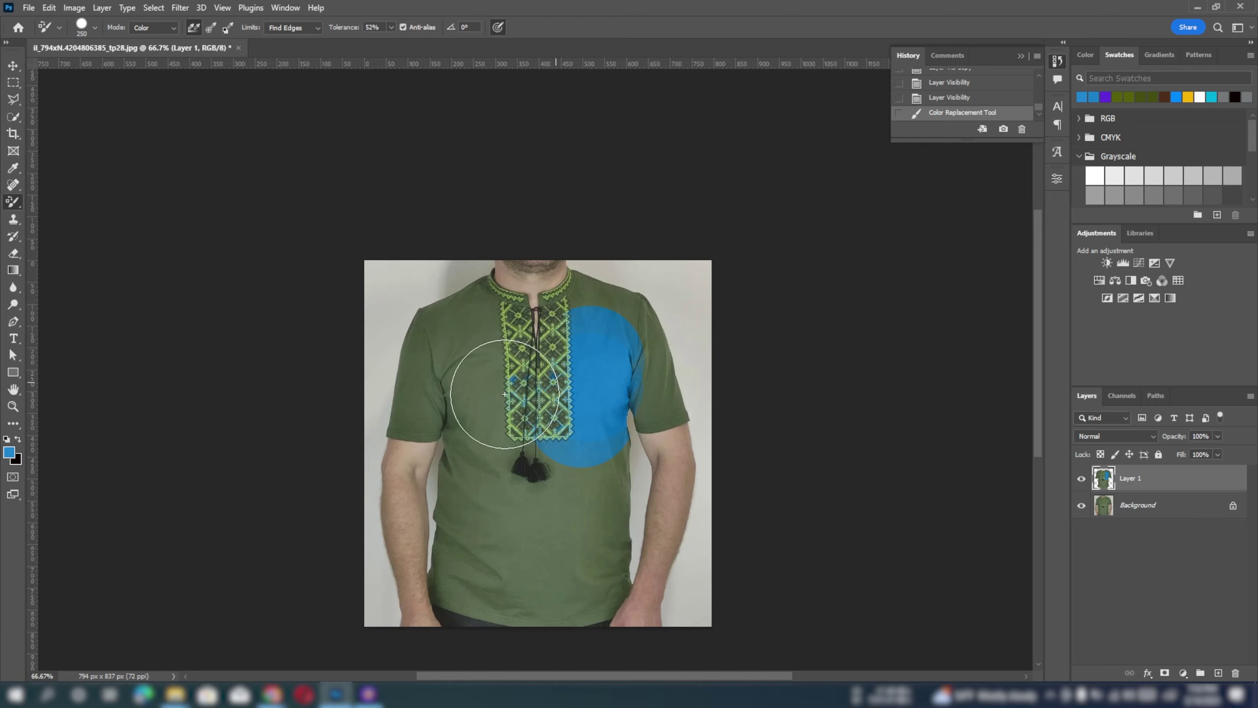
{"action": "left_click", "coordinate": [318, 28]}
{"action": "left_click", "coordinate": [286, 40]}
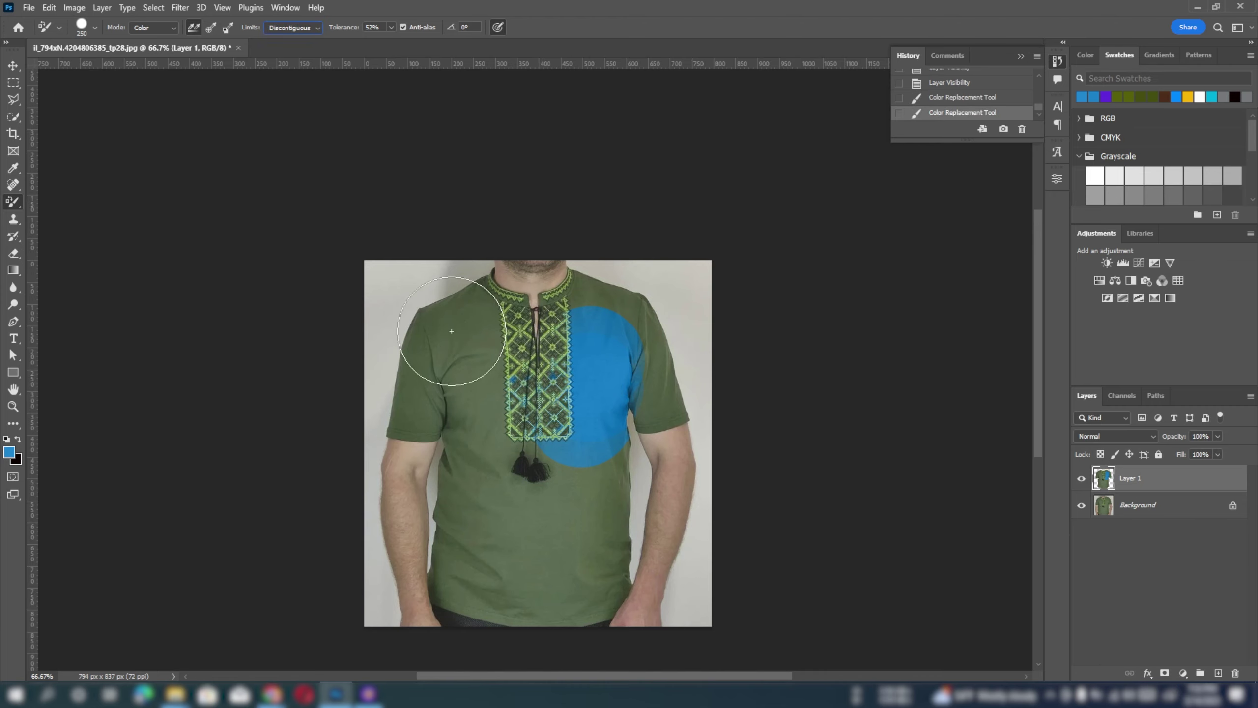
Step: Paint the left chest and embroidery blue with Discontiguous limits
{"action": "mouse_move", "coordinate": [496, 350]}
{"action": "left_mouse_down"}
{"action": "mouse_move", "coordinate": [495, 335]}
{"action": "mouse_move", "coordinate": [632, 398]}
{"action": "mouse_move", "coordinate": [574, 533]}
{"action": "mouse_move", "coordinate": [621, 458]}
{"action": "mouse_move", "coordinate": [499, 595]}
{"action": "mouse_move", "coordinate": [452, 399]}
{"action": "mouse_move", "coordinate": [436, 394]}
{"action": "mouse_move", "coordinate": [483, 529]}
{"action": "mouse_move", "coordinate": [581, 590]}
{"action": "mouse_move", "coordinate": [464, 346]}
{"action": "mouse_move", "coordinate": [483, 294]}
{"action": "left_mouse_up"}
{"action": "scroll", "coordinate": [531, 335], "scroll_direction": "up", "scroll_amount": 3}
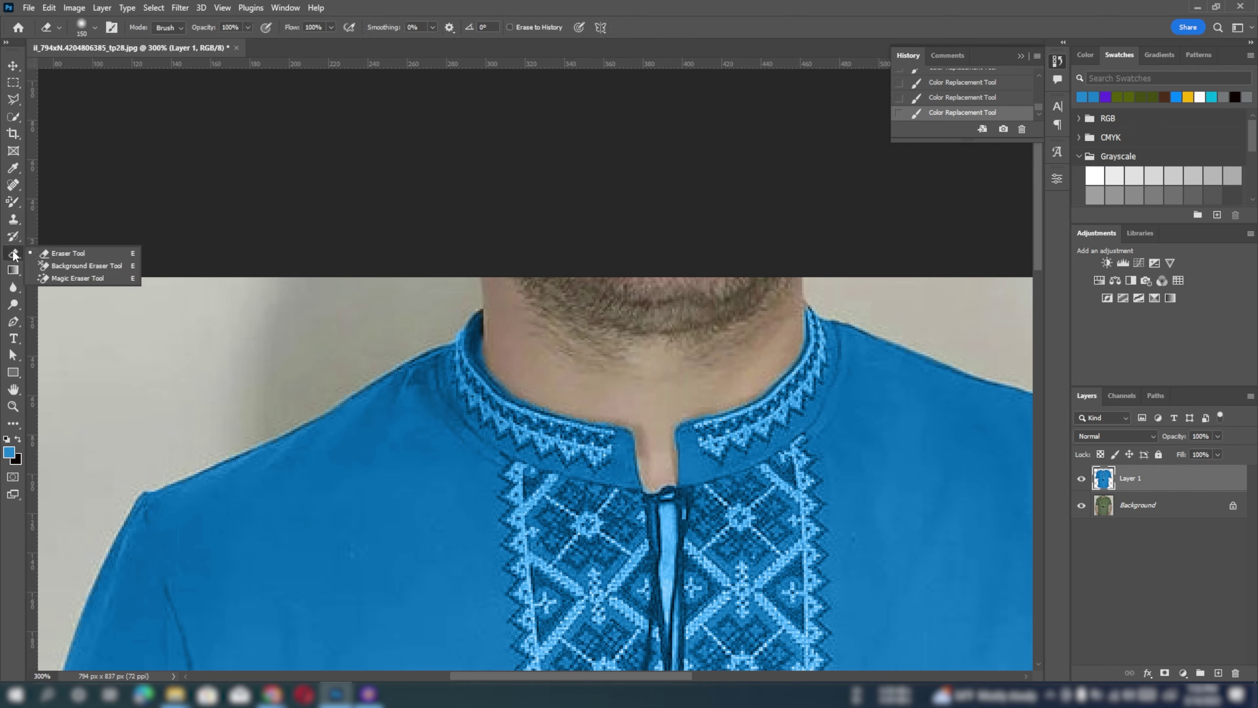
Step: With a 40-pixel eraser, remove blue spill along the collar edge and neck opening
{"action": "left_click_drag", "start_coordinate": [17, 254], "coordinate": [65, 253]}
{"action": "key", "text": "bracketleft"}
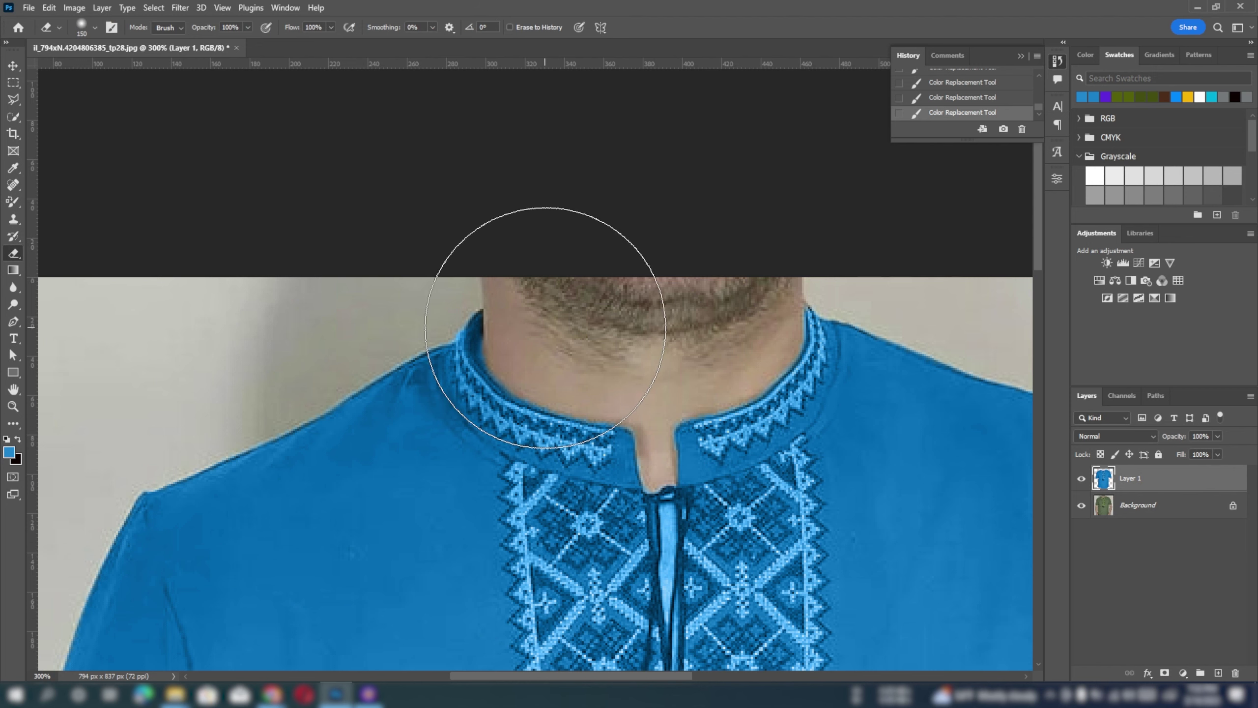
{"action": "key", "text": "bracketleft"}
{"action": "key", "text": "bracketleft"}
{"action": "key", "text": "bracketleft"}
{"action": "key", "text": "bracketleft"}
{"action": "key", "text": "bracketleft"}
{"action": "key", "text": "bracketleft"}
{"action": "key", "text": "bracketleft"}
{"action": "key", "text": "bracketleft"}
{"action": "key", "text": "bracketleft"}
{"action": "key", "text": "bracketleft"}
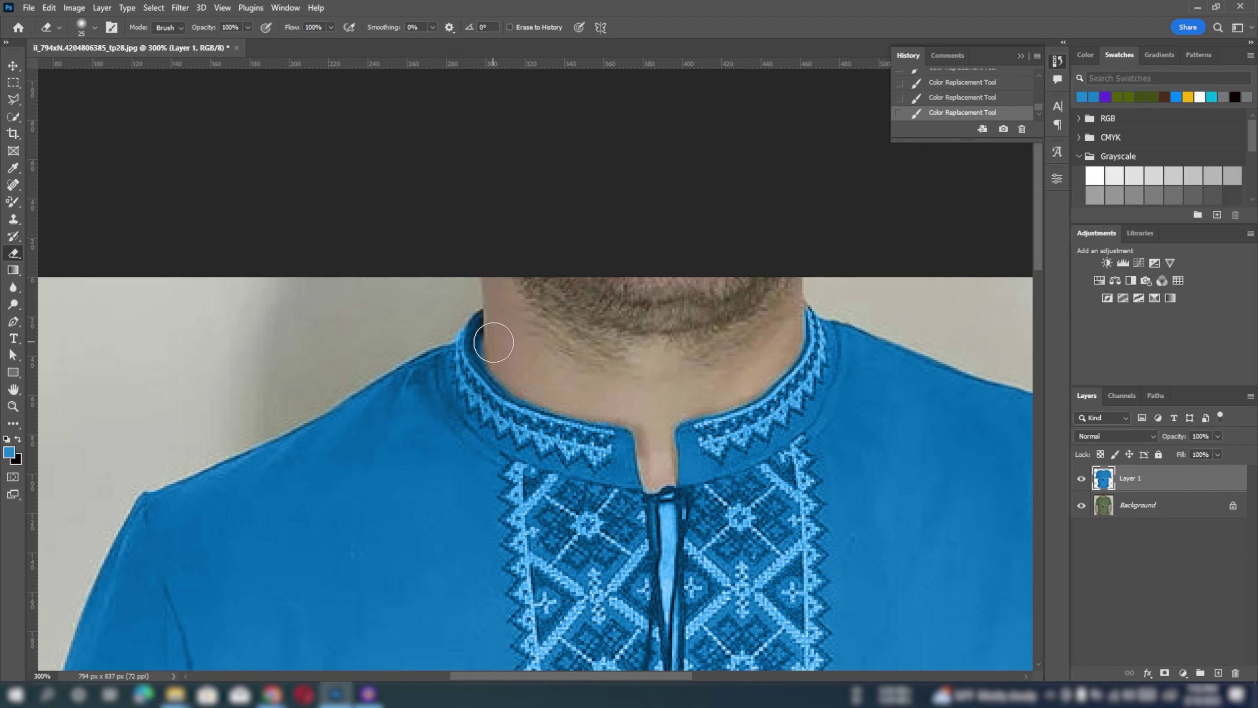
{"action": "key", "text": "bracketleft"}
{"action": "key", "text": "bracketleft"}
{"action": "key", "text": "bracketleft"}
{"action": "left_click_drag", "start_coordinate": [536, 401], "coordinate": [625, 416]}
{"action": "left_click_drag", "start_coordinate": [663, 450], "coordinate": [657, 475]}
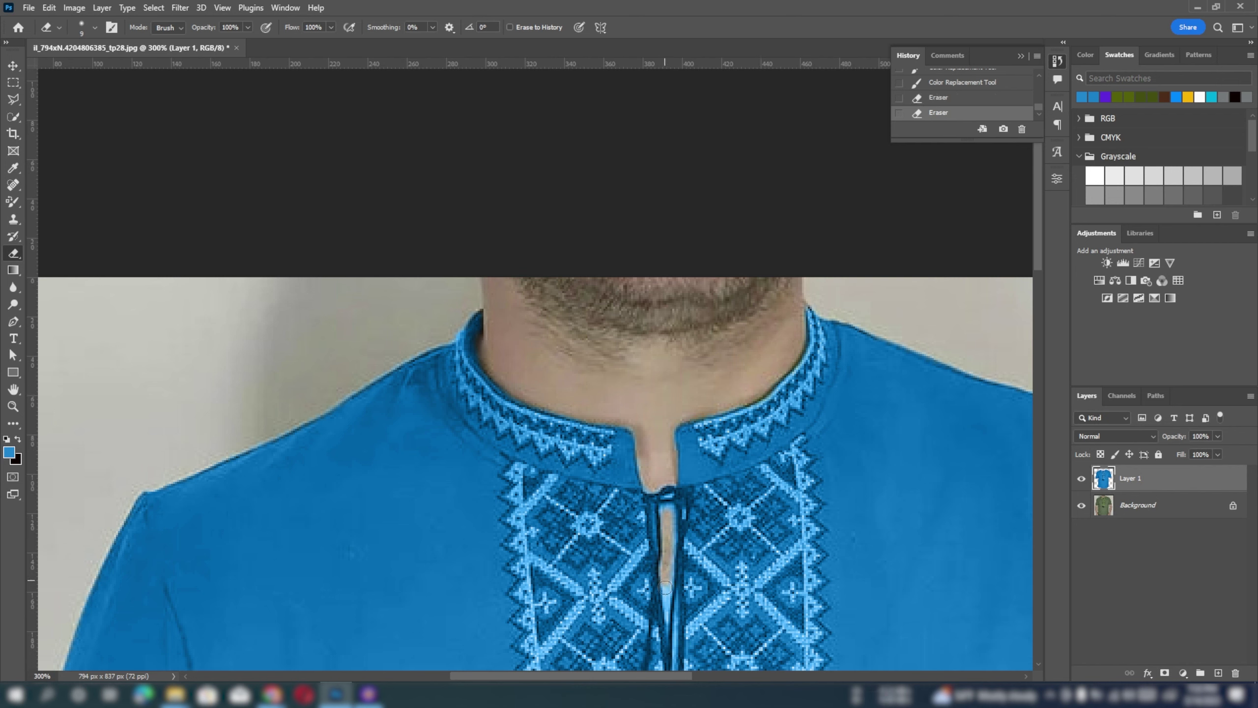
{"action": "left_click_drag", "start_coordinate": [667, 554], "coordinate": [665, 622]}
{"action": "key", "text": "ctrl+minus"}
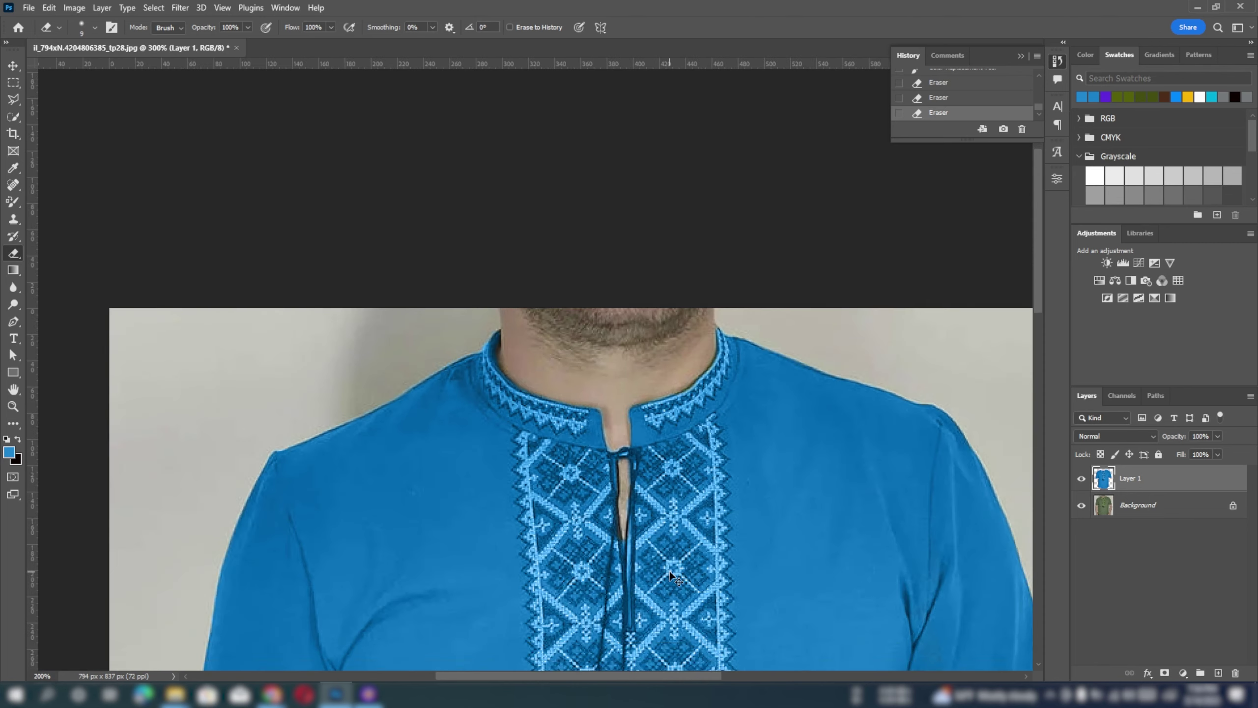
{"action": "key", "text": "ctrl+minus"}
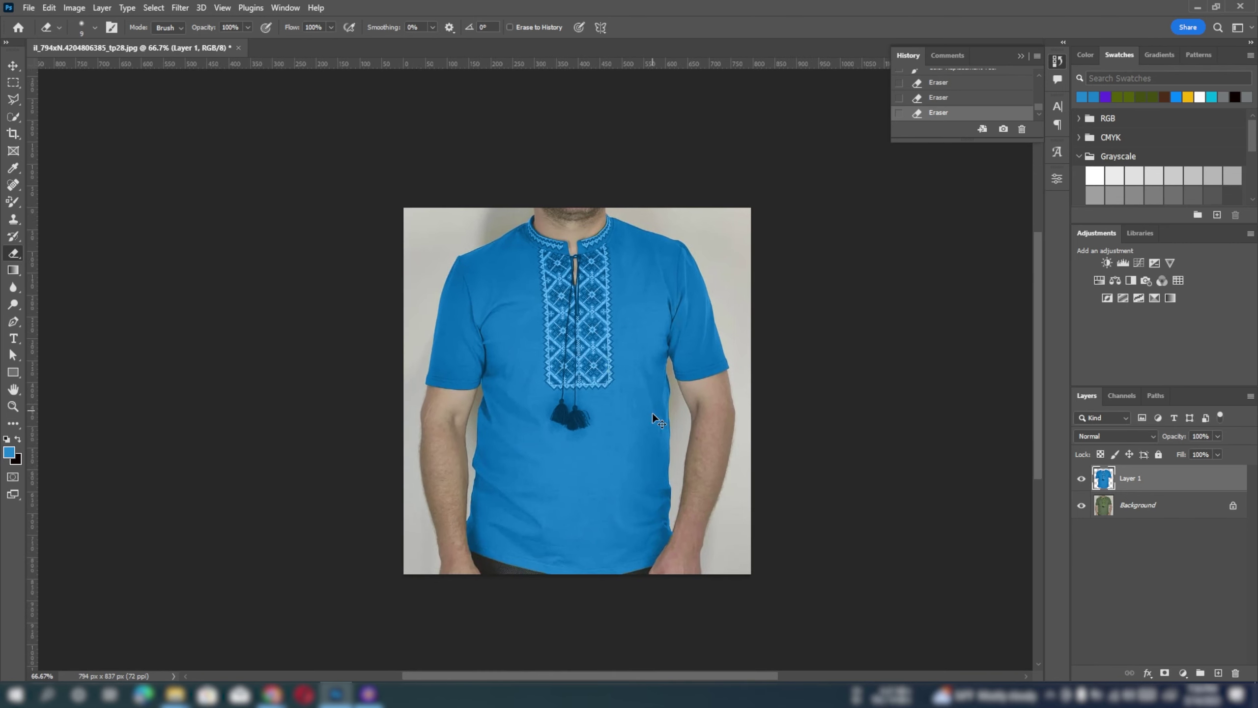
{"action": "key", "text": "ctrl+plus"}
{"action": "left_click_drag", "start_coordinate": [748, 565], "coordinate": [732, 562]}
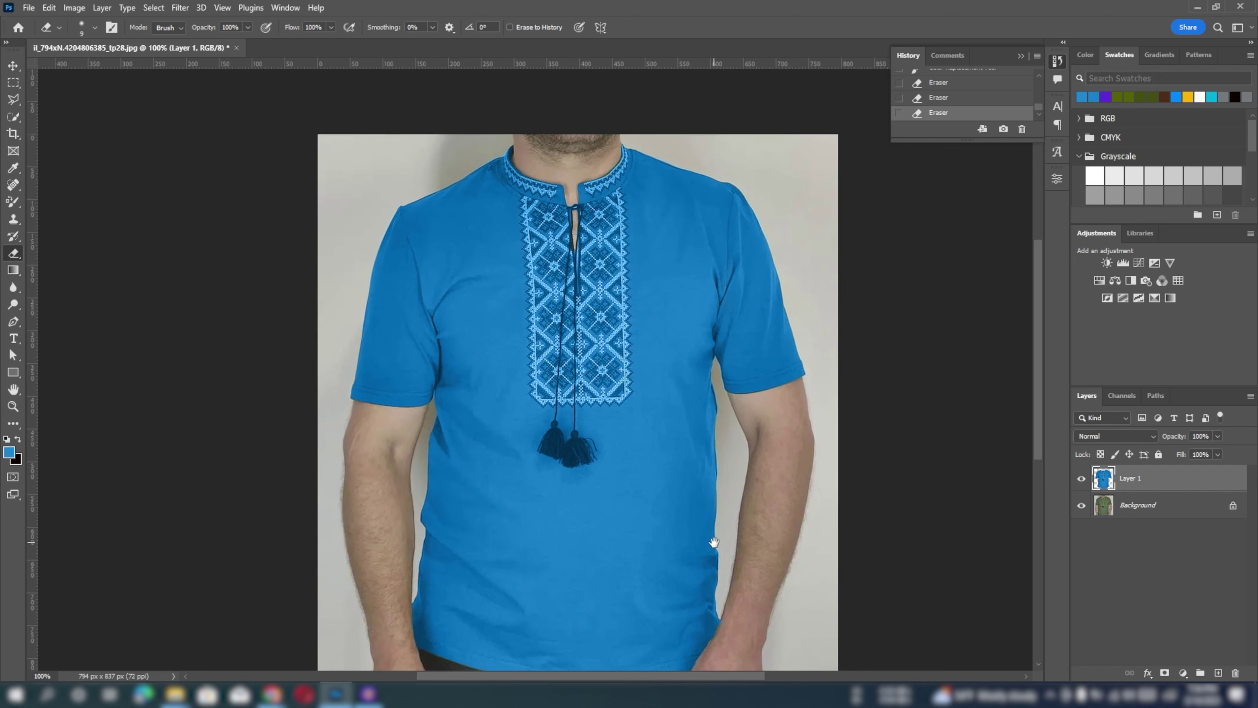